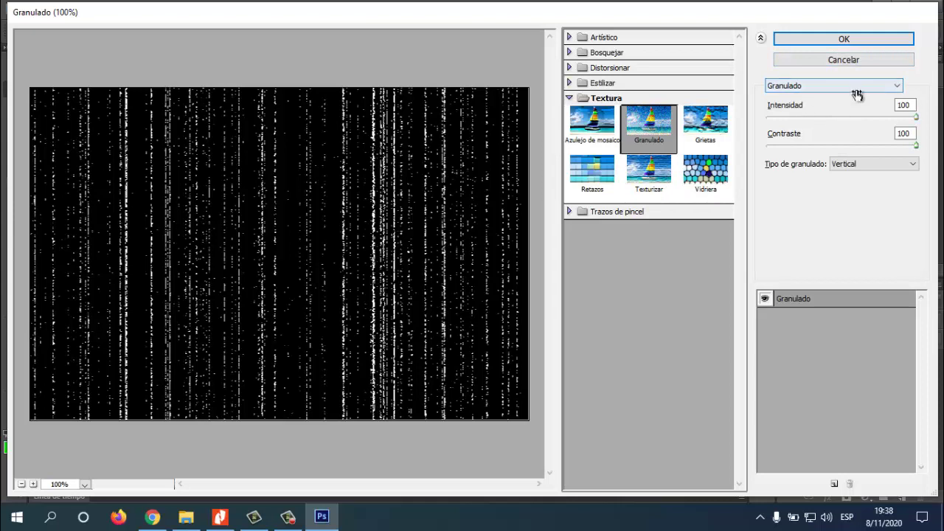
Check the practice PDF and set the Granulado filter's intensity and contrast to 100.
{"action": "left_click", "coordinate": [232, 519]}
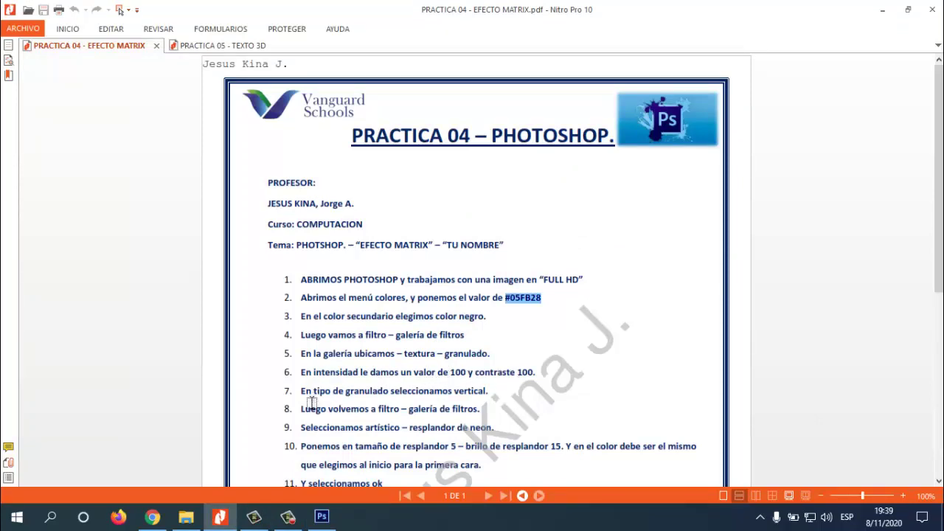
{"action": "left_click", "coordinate": [321, 516]}
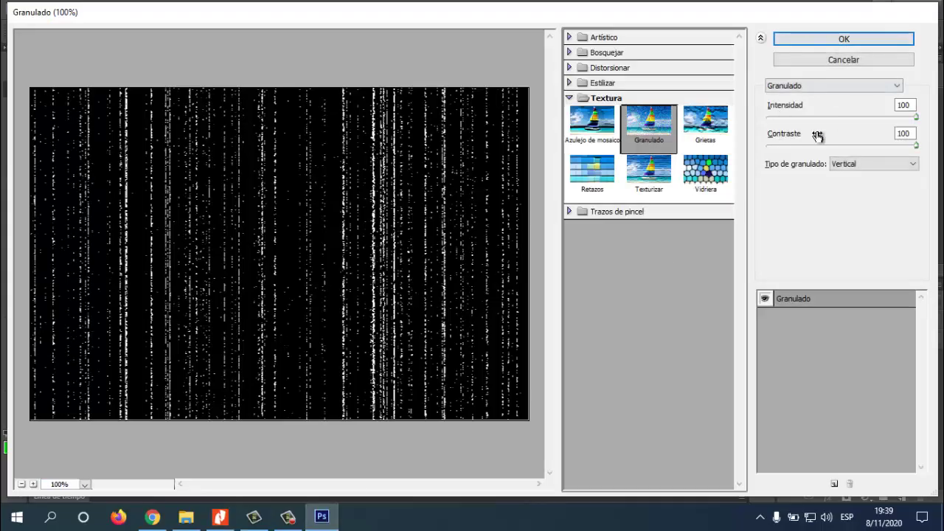
{"action": "left_click", "coordinate": [917, 116]}
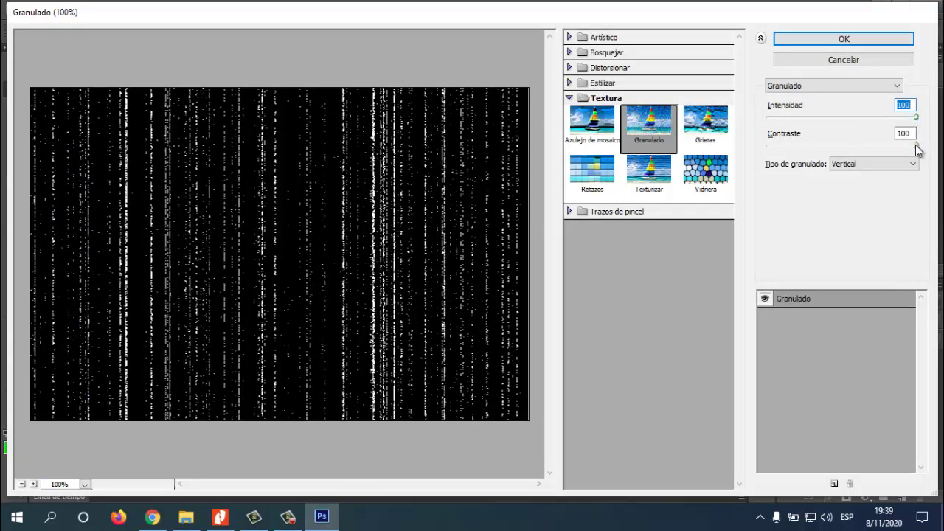
{"action": "left_click", "coordinate": [916, 145]}
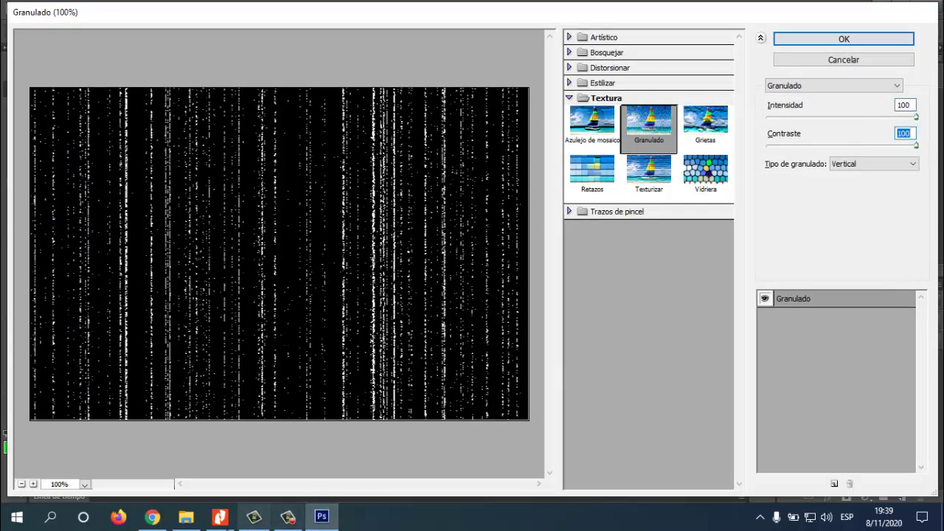
Consult the PDF instructions, set the grain type to Vertical and apply the Granulado filter.
{"action": "left_click", "coordinate": [220, 516]}
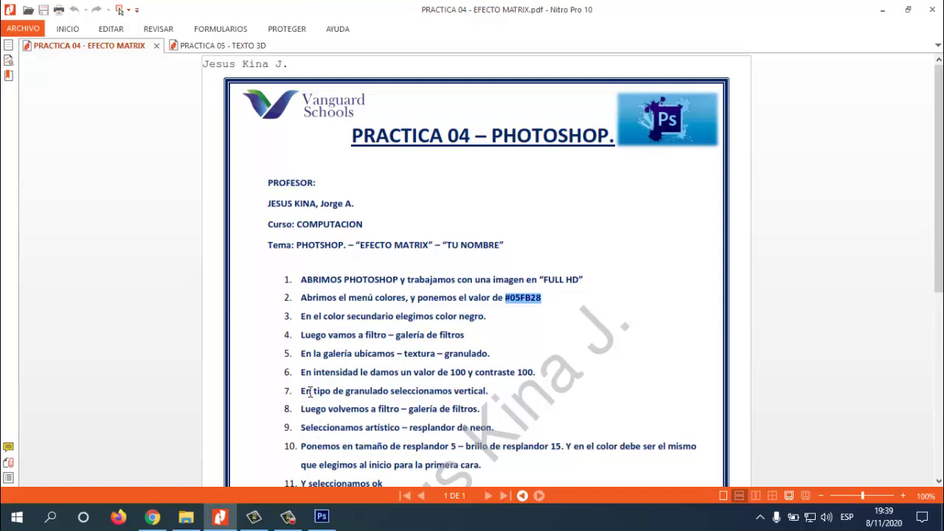
{"action": "scroll", "coordinate": [310, 391], "scroll_direction": "down", "scroll_amount": 1}
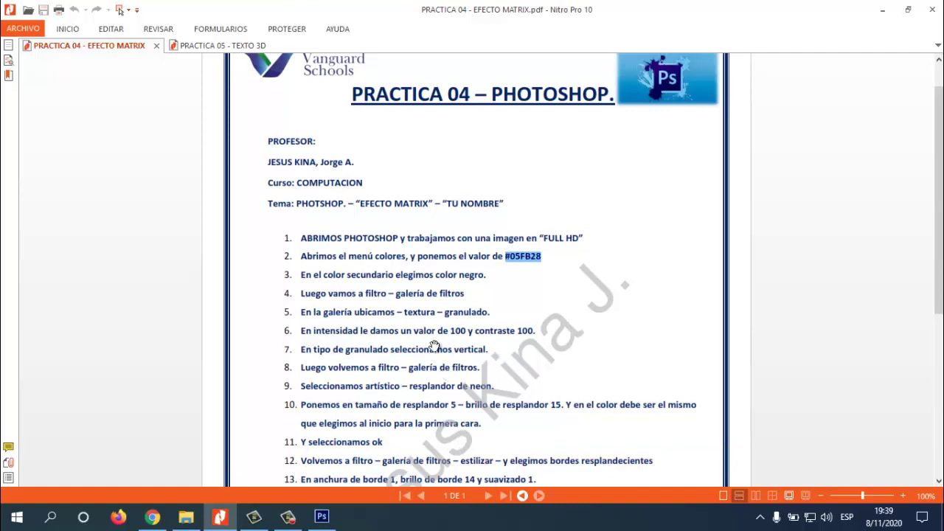
{"action": "left_click", "coordinate": [321, 516]}
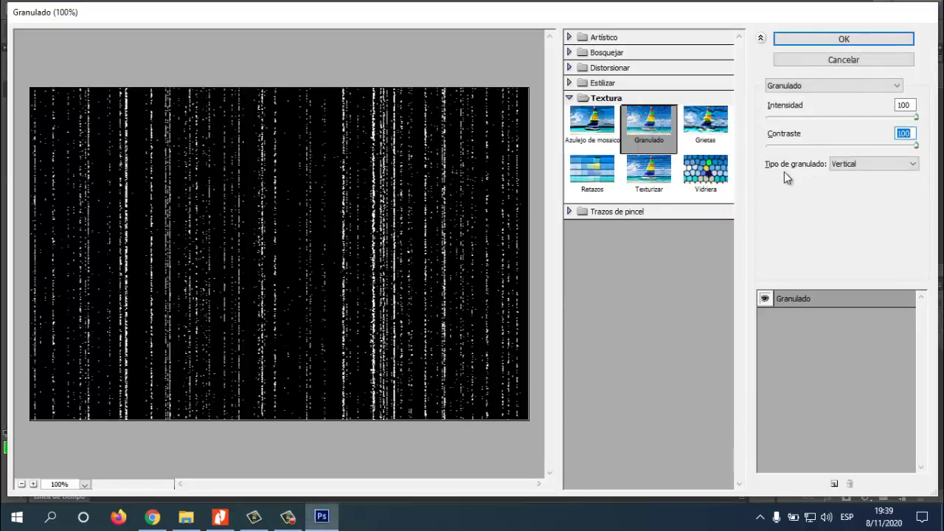
{"action": "left_click", "coordinate": [848, 164]}
{"action": "left_click", "coordinate": [861, 253]}
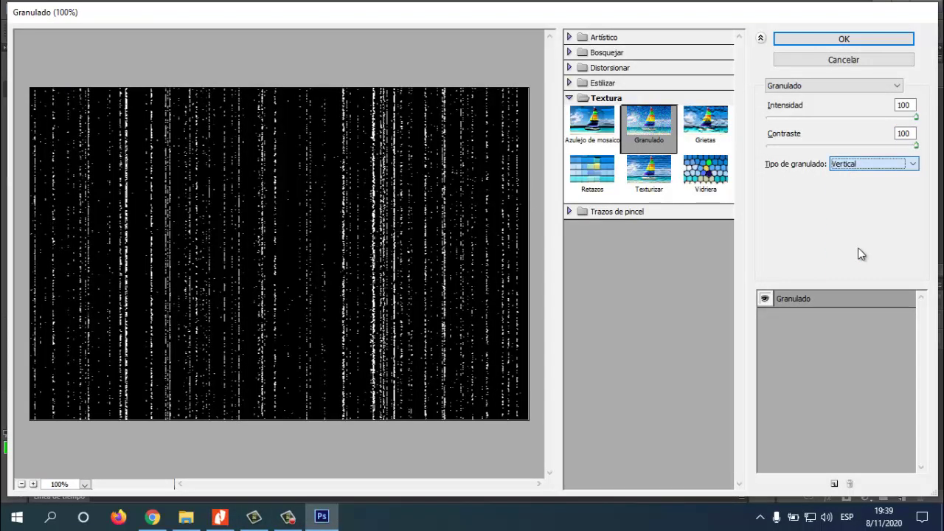
{"action": "left_click", "coordinate": [802, 42]}
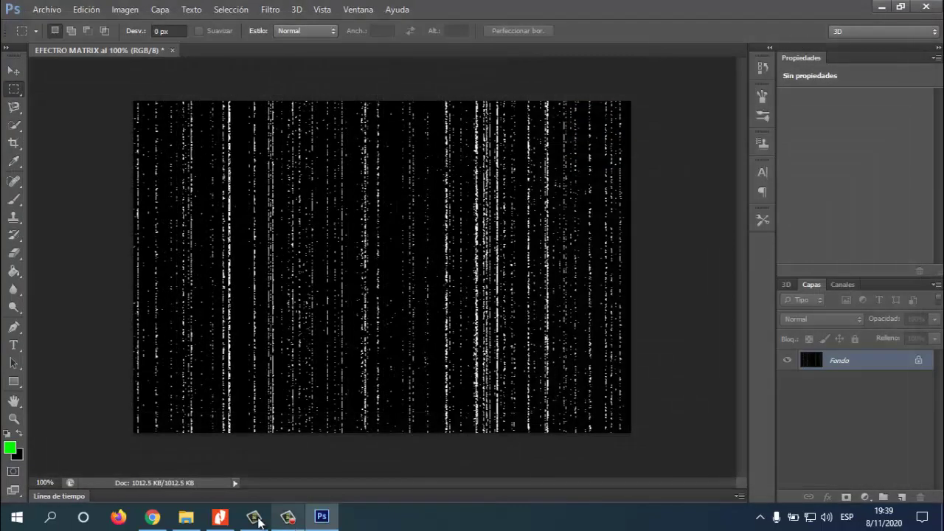
Following the PDF instructions, reopen the filter gallery and choose the Artístico filter Resplandor de neón.
{"action": "left_click", "coordinate": [219, 517]}
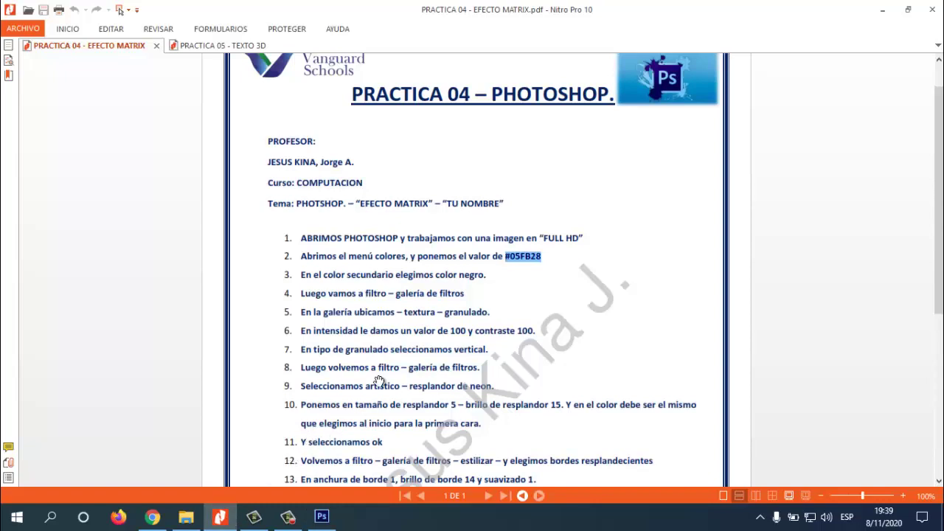
{"action": "scroll", "coordinate": [374, 399], "scroll_direction": "down", "scroll_amount": 1}
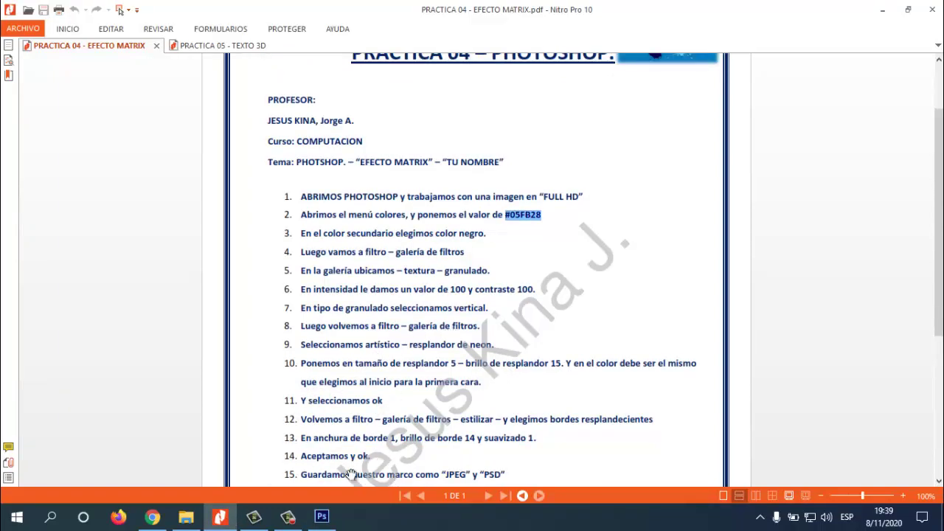
{"action": "left_click", "coordinate": [321, 516]}
{"action": "left_click", "coordinate": [270, 9]}
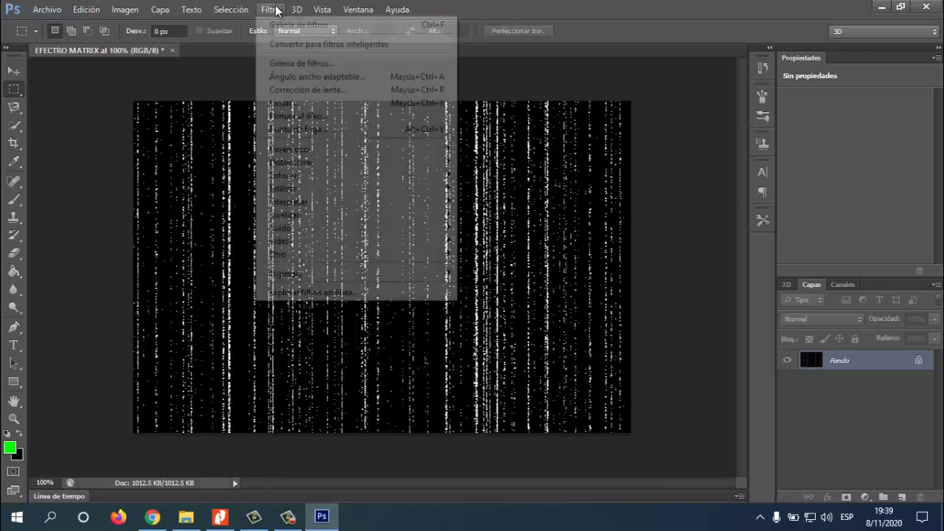
{"action": "left_click", "coordinate": [303, 63]}
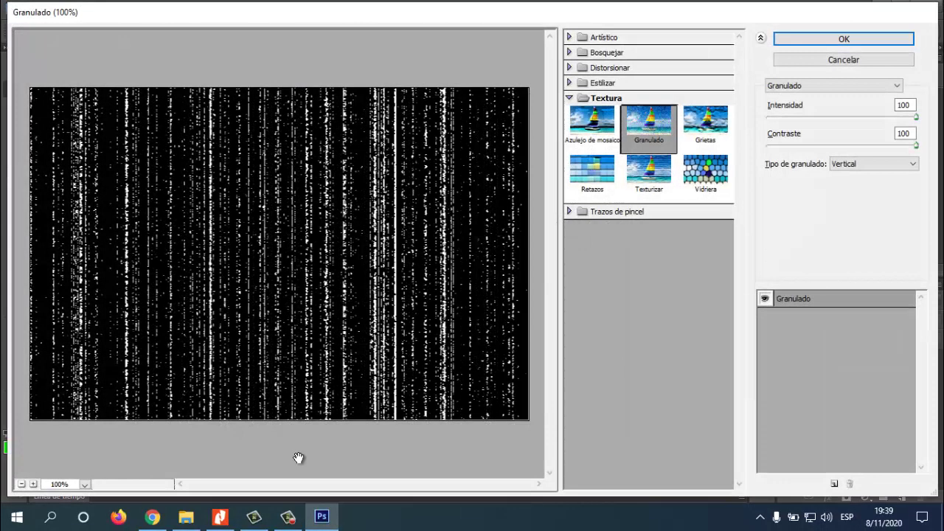
{"action": "left_click", "coordinate": [221, 514]}
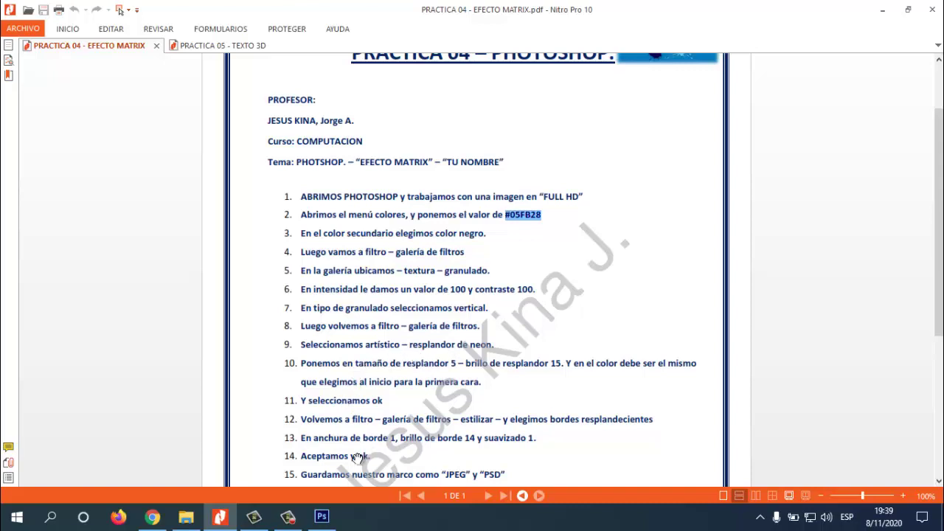
{"action": "left_click", "coordinate": [321, 516]}
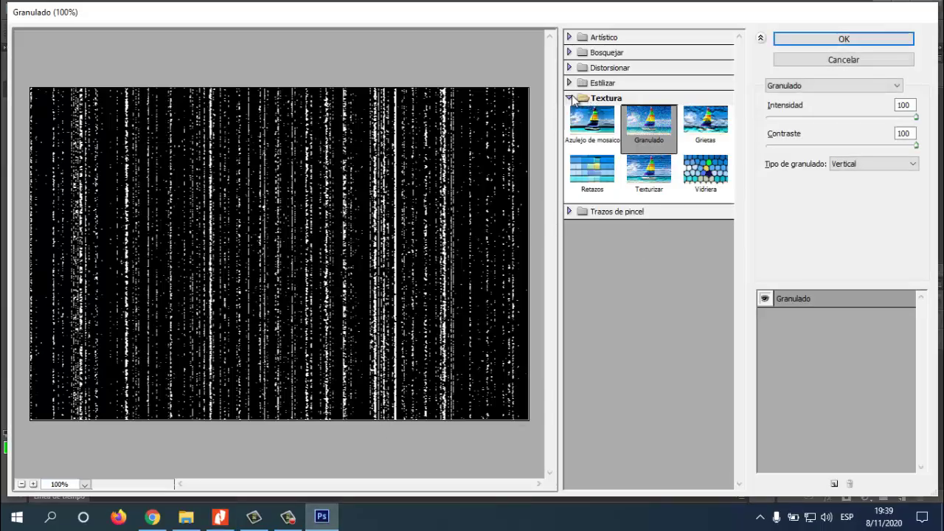
{"action": "left_click", "coordinate": [572, 99]}
{"action": "left_click", "coordinate": [603, 39]}
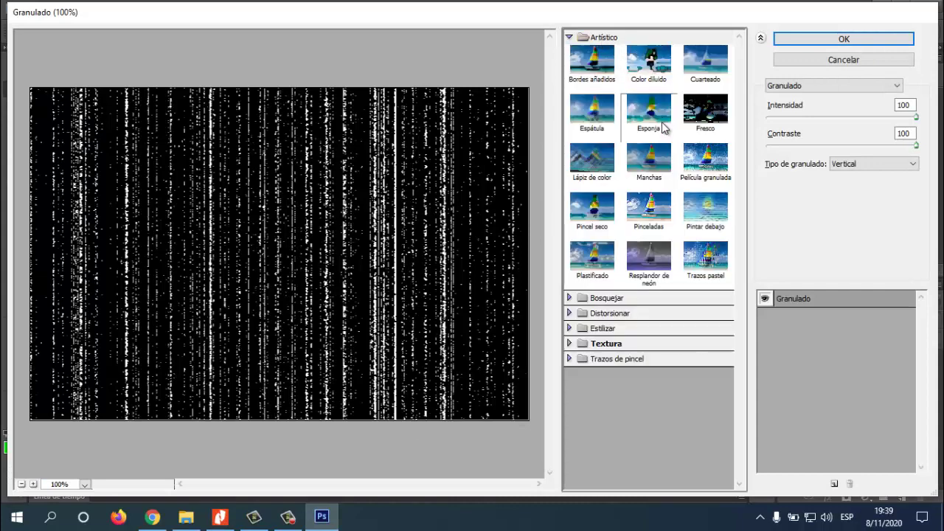
{"action": "left_click", "coordinate": [653, 267]}
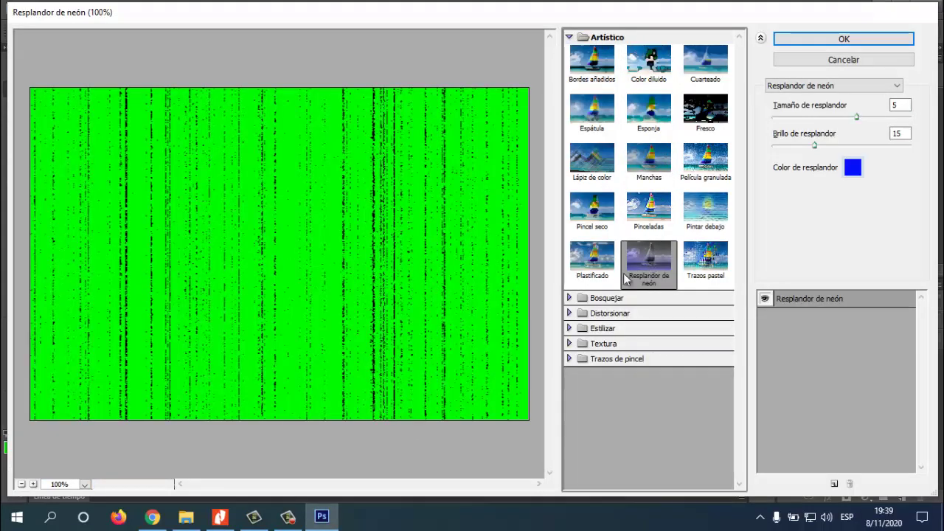
Set the neon glow color to #05FB28 and apply the Resplandor de neón filter.
{"action": "left_click", "coordinate": [225, 516]}
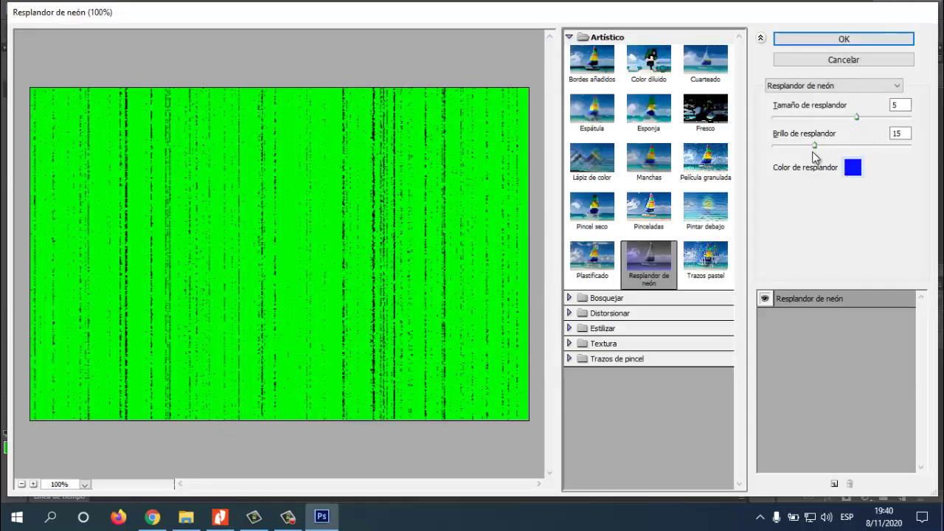
{"action": "left_click", "coordinate": [853, 169]}
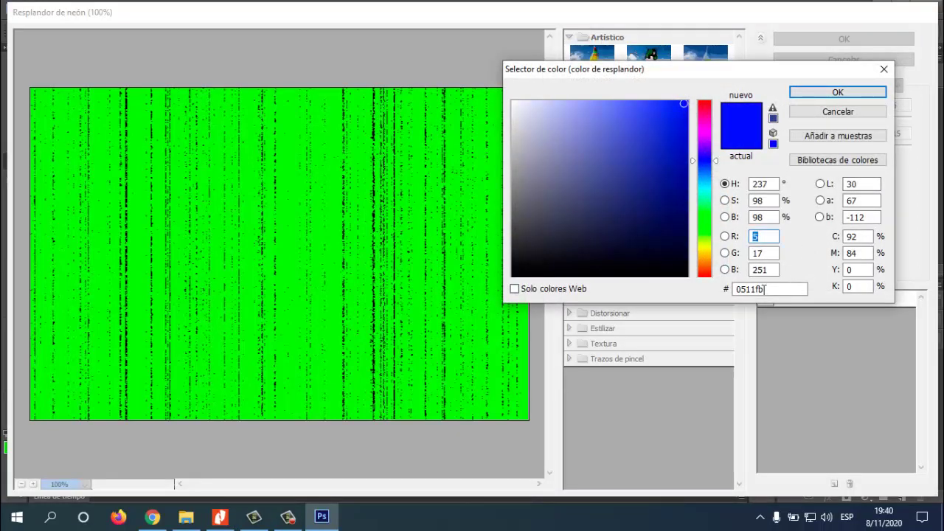
{"action": "double_click", "coordinate": [765, 289]}
{"action": "type", "text": "05fb28"}
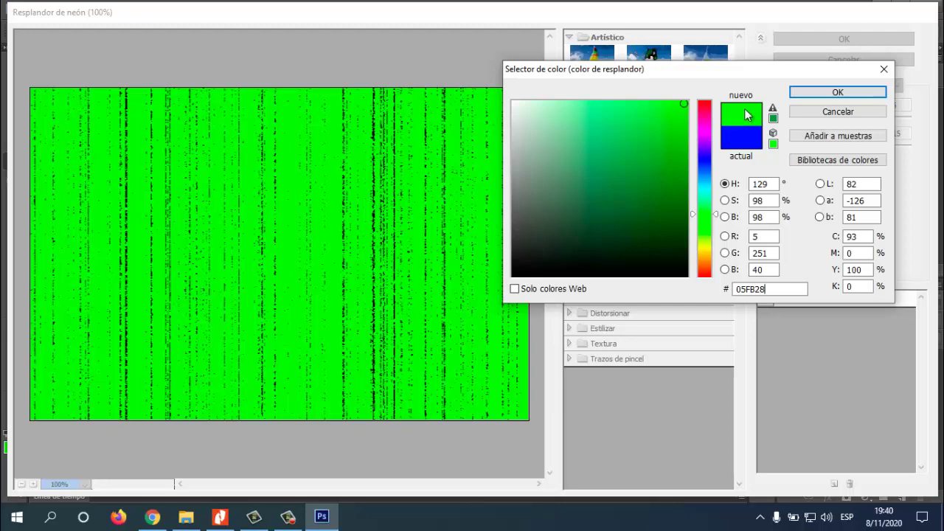
{"action": "left_click", "coordinate": [814, 90]}
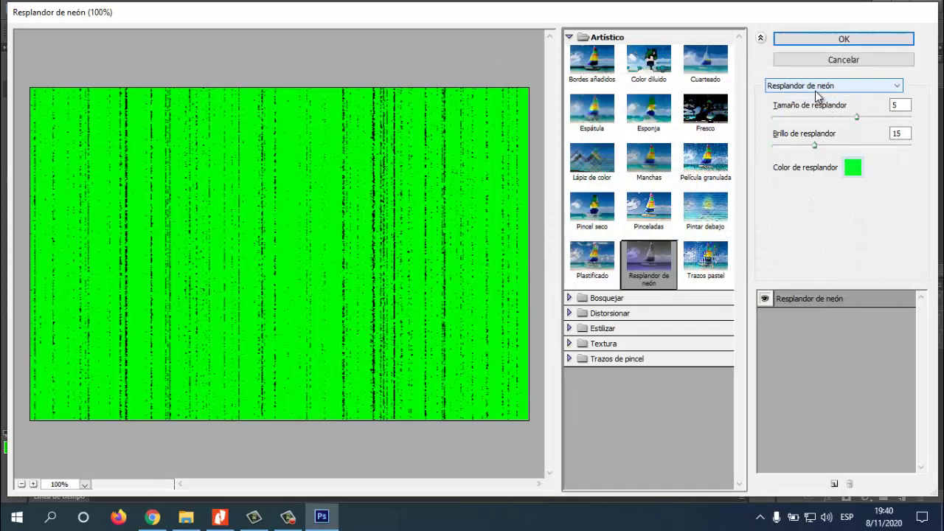
{"action": "left_click", "coordinate": [840, 37]}
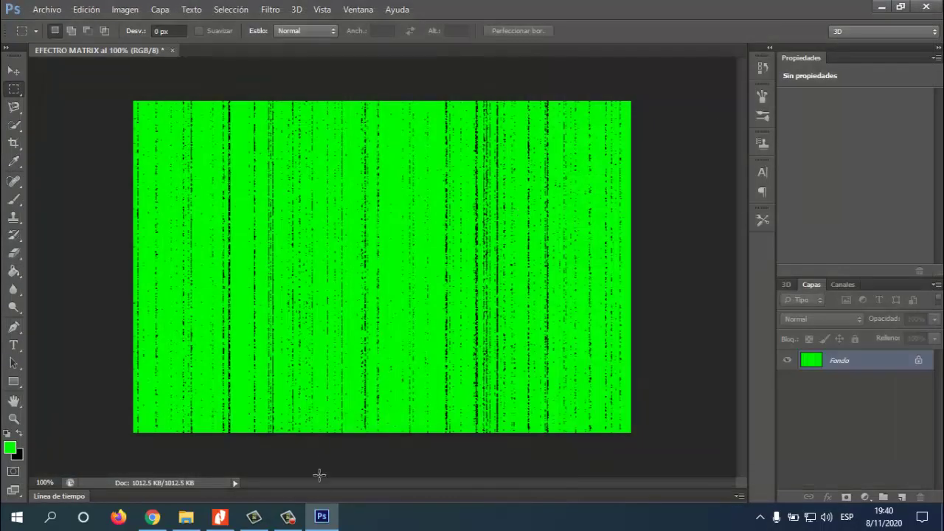
Read the next PDF instructions, reopen the filter gallery and choose the Estilizar filter Bordes resplandecientes.
{"action": "left_click", "coordinate": [219, 516]}
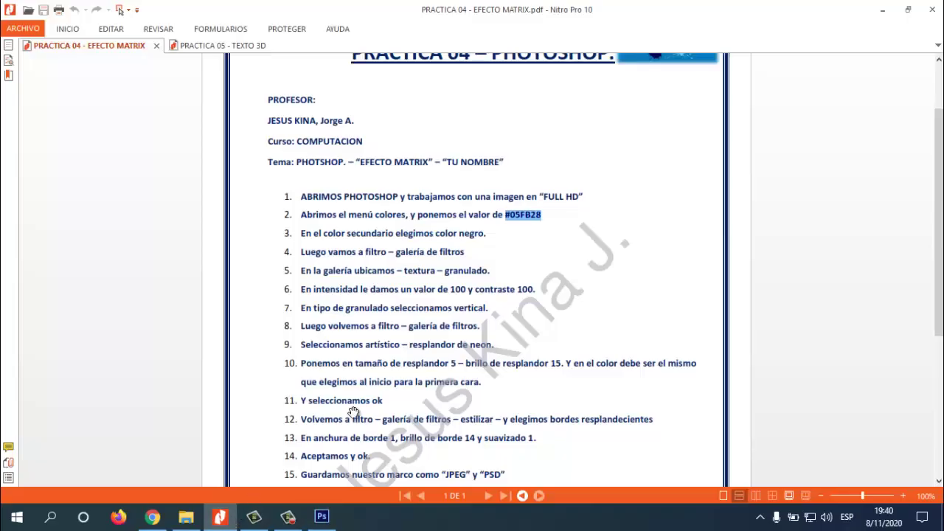
{"action": "scroll", "coordinate": [354, 406], "scroll_direction": "down", "scroll_amount": 1}
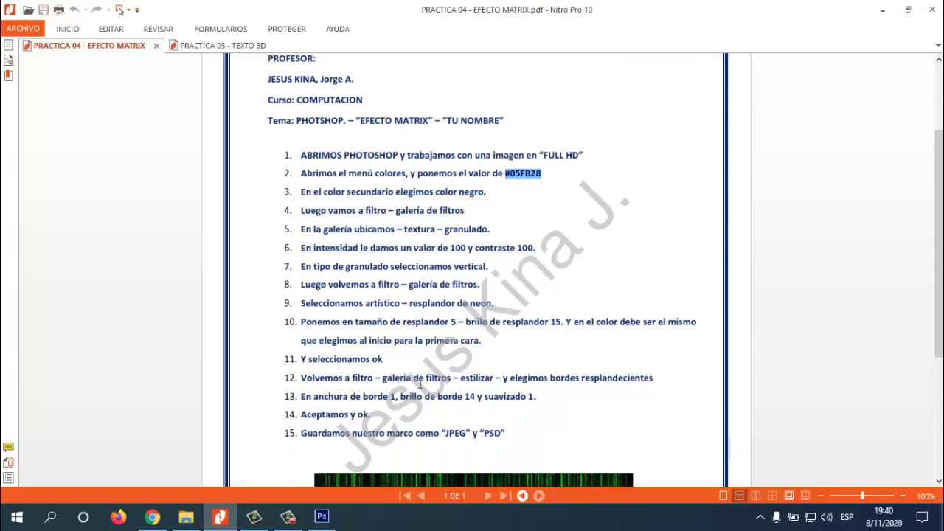
{"action": "left_click", "coordinate": [321, 516]}
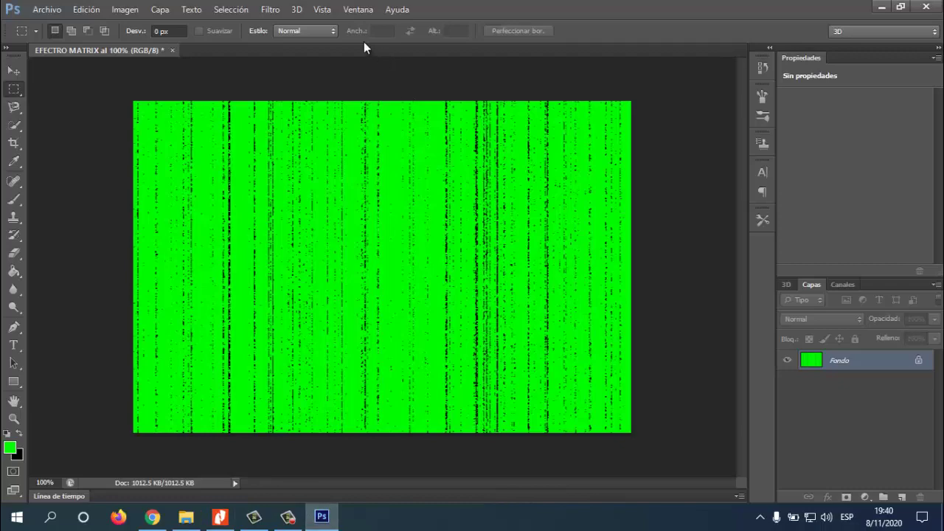
{"action": "left_click", "coordinate": [270, 9]}
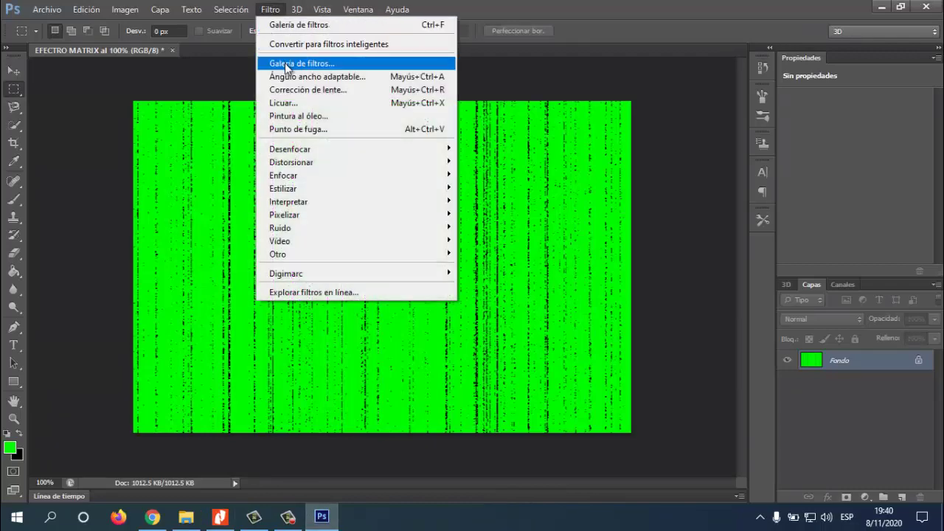
{"action": "left_click", "coordinate": [284, 64]}
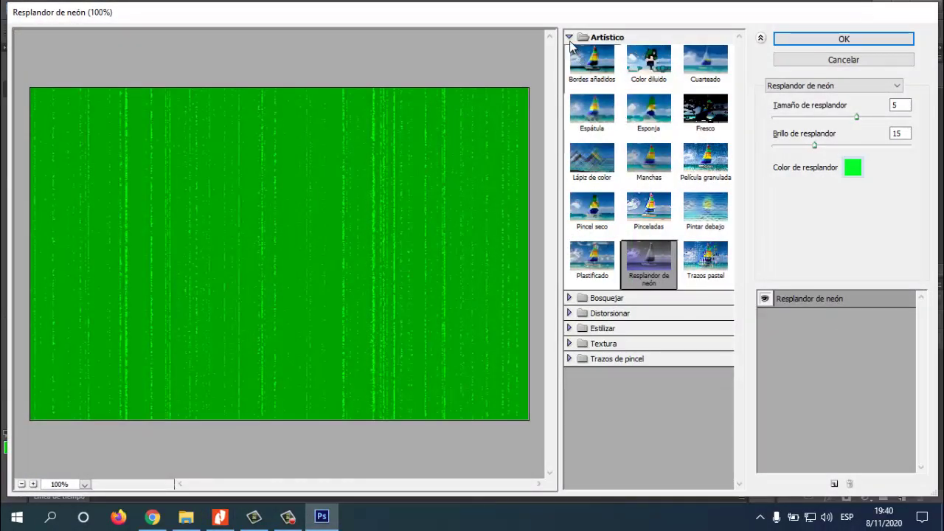
{"action": "left_click", "coordinate": [568, 38]}
{"action": "left_click", "coordinate": [587, 84]}
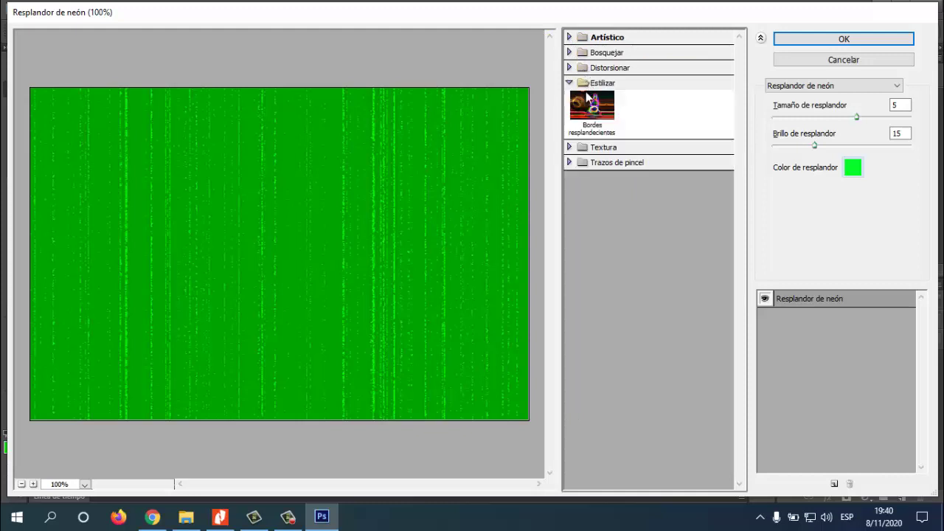
{"action": "left_click", "coordinate": [590, 106]}
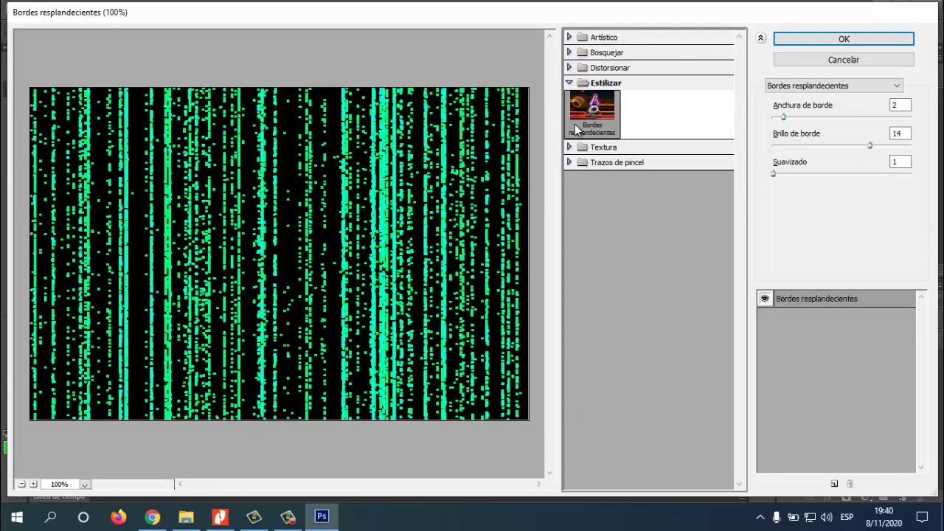
Following the PDF, set edge width to 1, edge brightness to 14 and smoothness to 1, and apply the Bordes resplandecientes filter.
{"action": "left_click", "coordinate": [220, 516]}
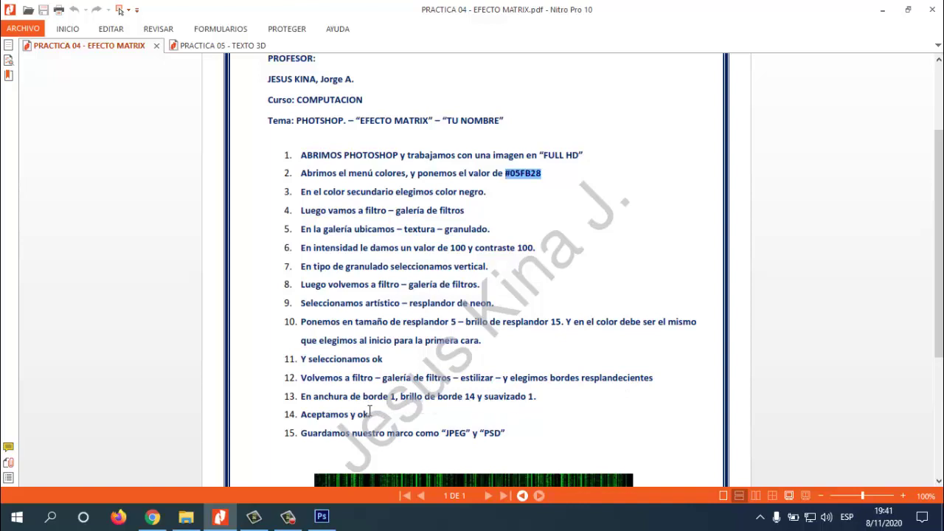
{"action": "left_click", "coordinate": [321, 516]}
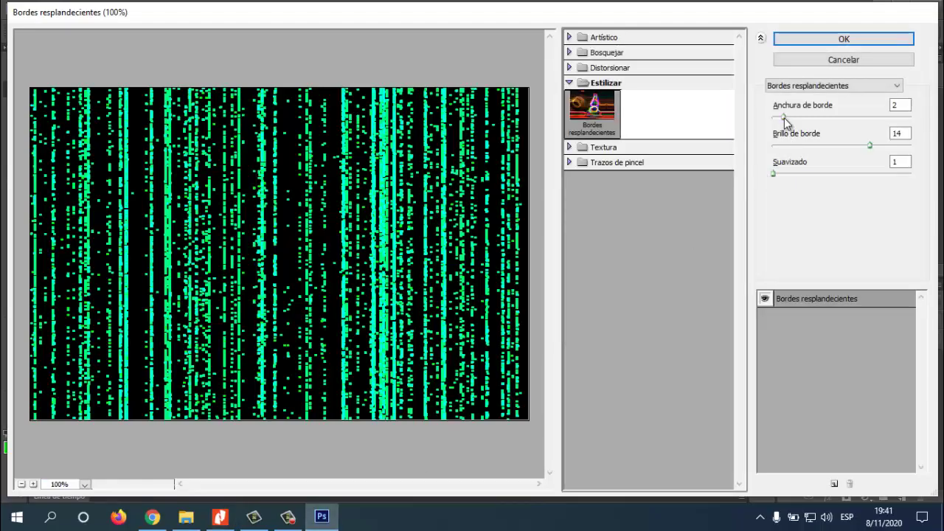
{"action": "left_click_drag", "start_coordinate": [783, 118], "coordinate": [773, 117]}
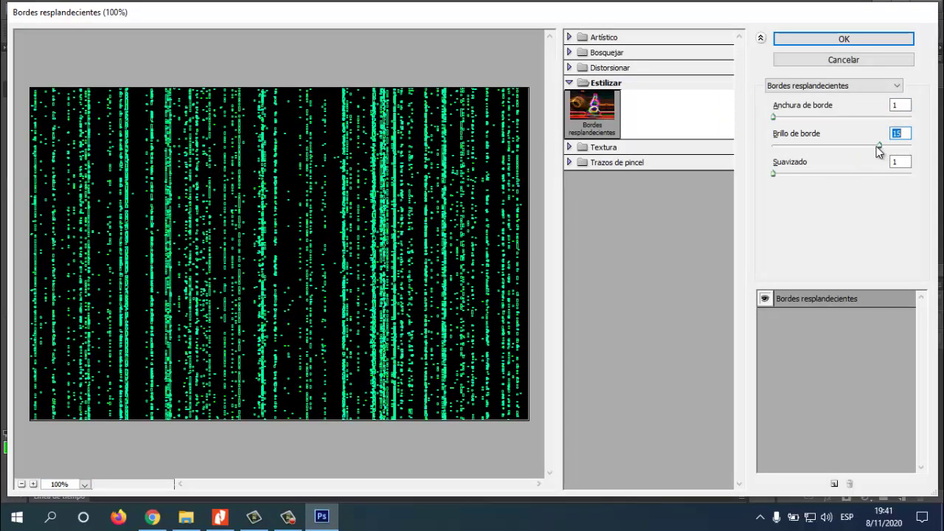
{"action": "left_click_drag", "start_coordinate": [878, 145], "coordinate": [872, 146]}
{"action": "mouse_move", "coordinate": [774, 174]}
{"action": "left_mouse_down"}
{"action": "mouse_move", "coordinate": [802, 182]}
{"action": "mouse_move", "coordinate": [780, 187]}
{"action": "left_mouse_up"}
{"action": "type", "text": "1"}
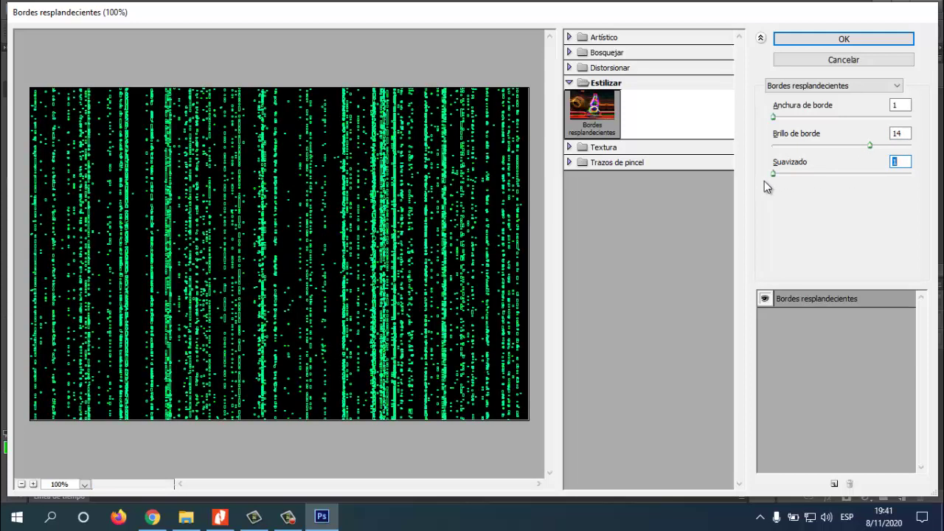
{"action": "left_click", "coordinate": [807, 40]}
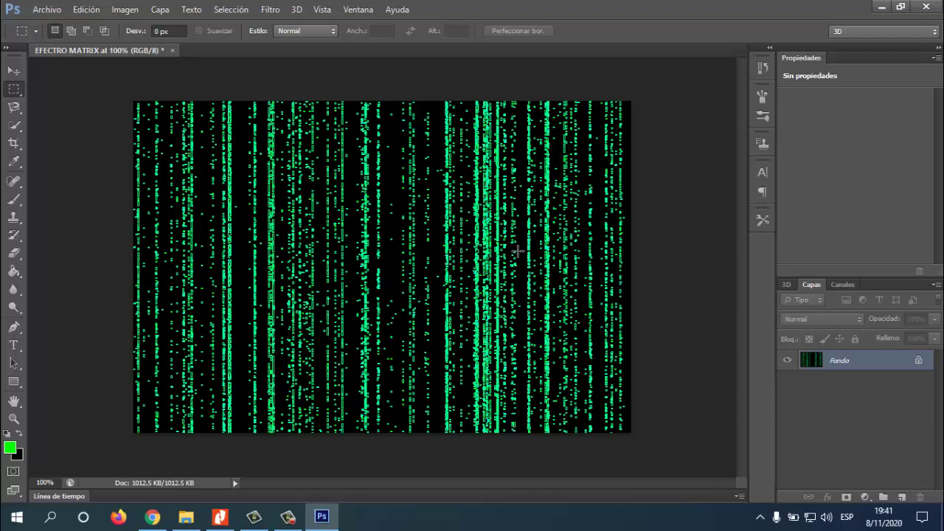
Create a new 720 × 480 pixel document named EFECTO MATRIX 2 at 150 pixels/inch, filled with the background color.
{"action": "left_click", "coordinate": [37, 10]}
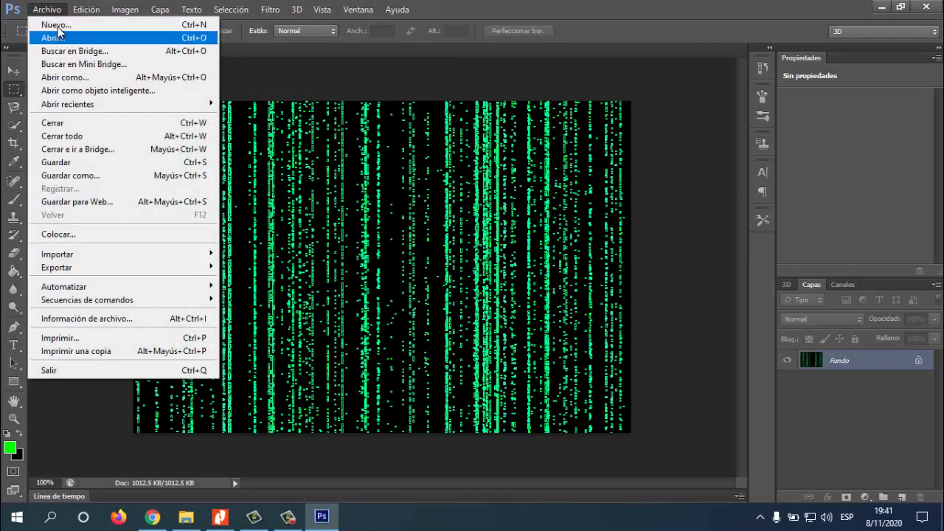
{"action": "left_click", "coordinate": [44, 22]}
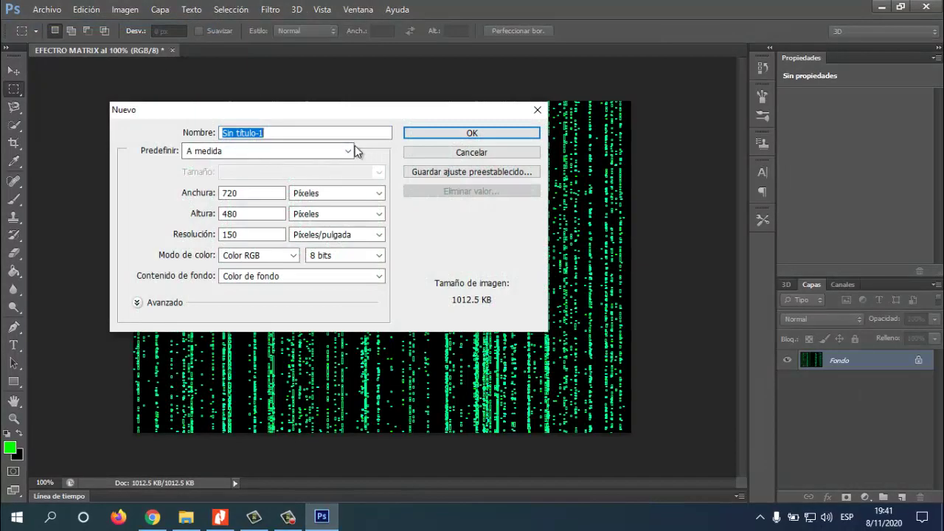
{"action": "type", "text": "EFECTO MATRIX 2"}
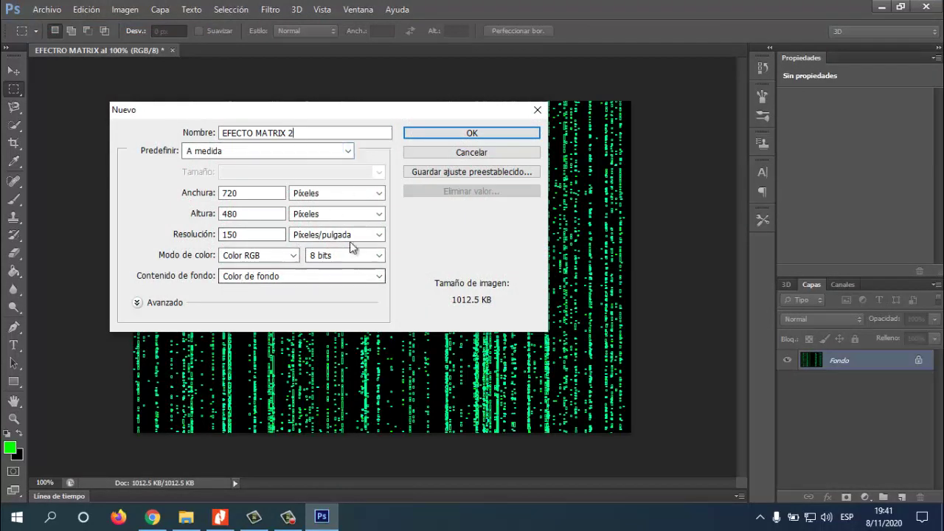
{"action": "left_click", "coordinate": [472, 133]}
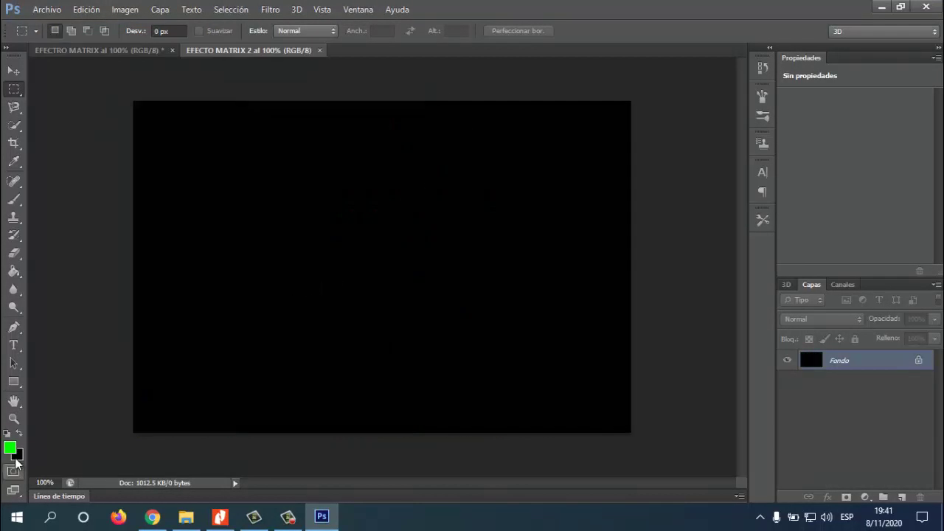
Set the foreground color to magenta ff02d8 and copy its hexadecimal code.
{"action": "left_click", "coordinate": [9, 447]}
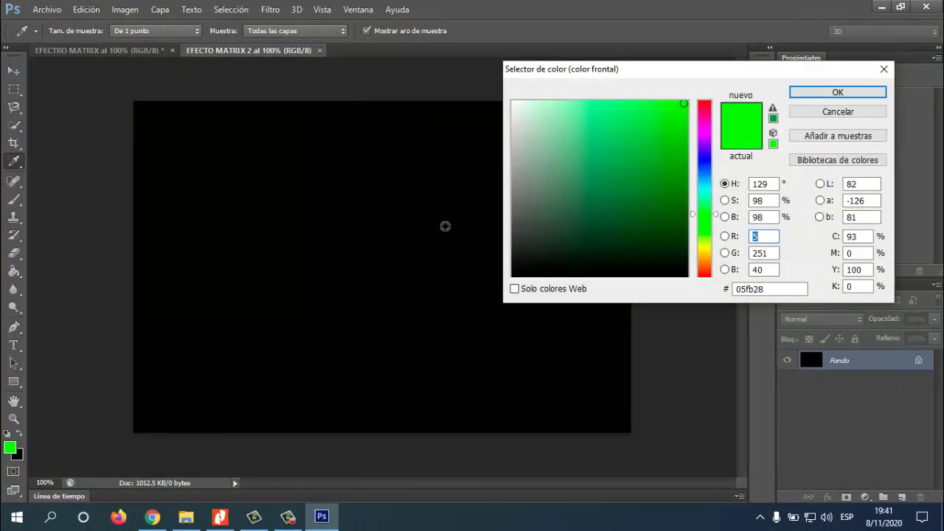
{"action": "left_click", "coordinate": [704, 125]}
{"action": "left_click_drag", "start_coordinate": [685, 104], "coordinate": [689, 100]}
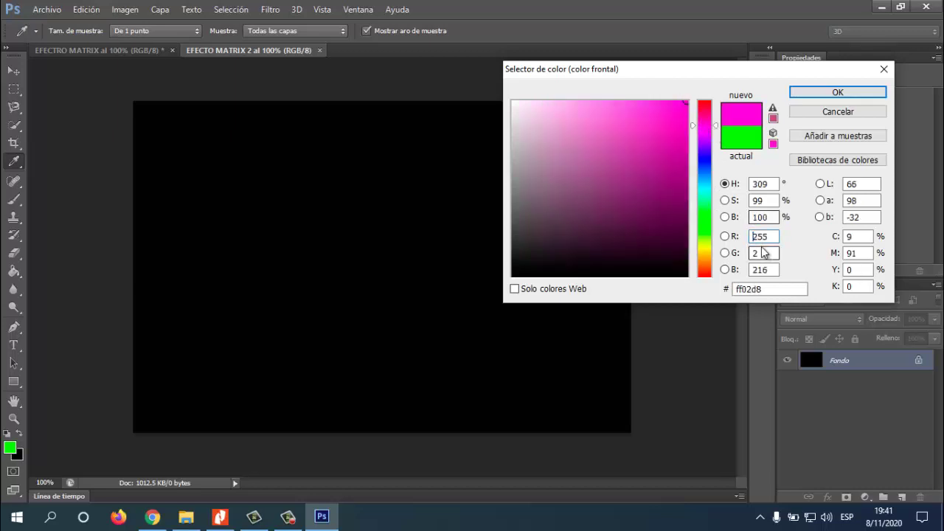
{"action": "left_click_drag", "start_coordinate": [762, 289], "coordinate": [727, 291]}
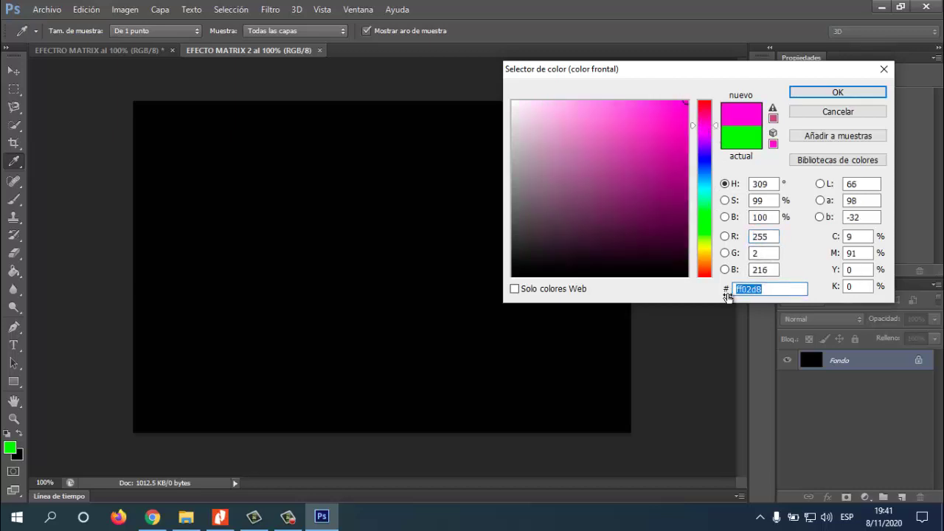
{"action": "left_click", "coordinate": [800, 93]}
{"action": "key", "text": "m"}
Apply the Textura filter Granulado from the filter gallery with intensity 100, contrast 100 and vertical grain.
{"action": "left_click", "coordinate": [271, 9]}
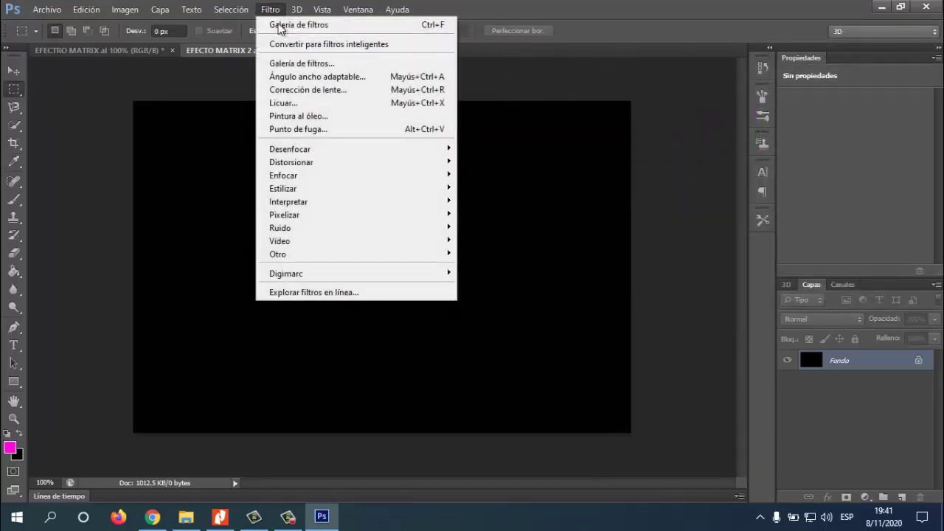
{"action": "left_click", "coordinate": [293, 64]}
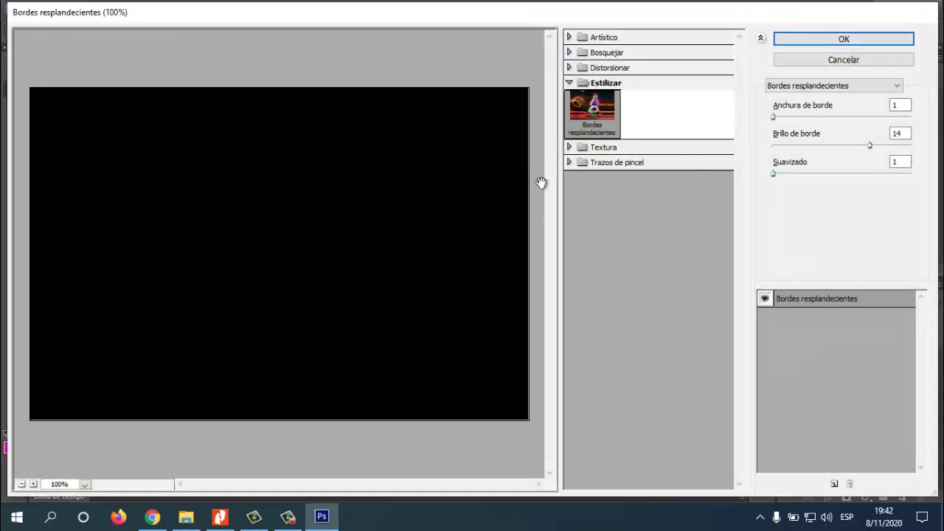
{"action": "left_click", "coordinate": [569, 83]}
{"action": "left_click", "coordinate": [569, 98]}
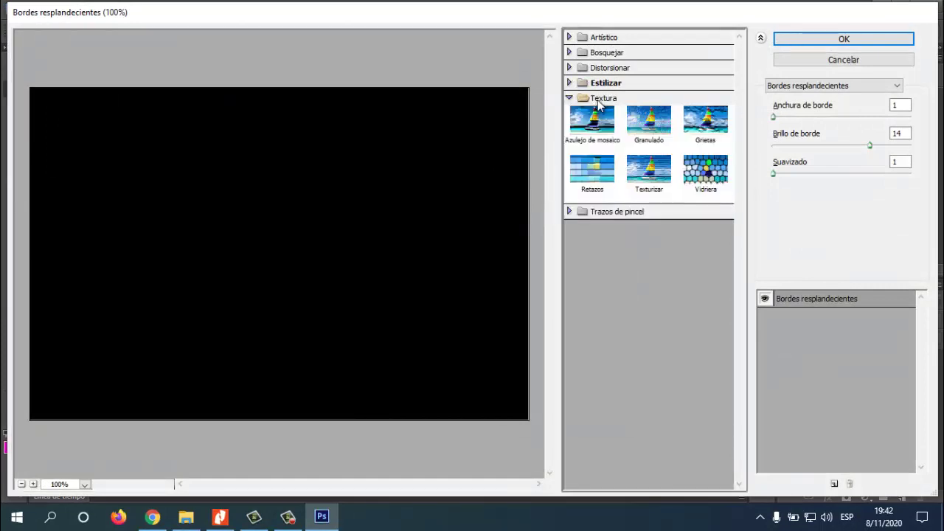
{"action": "left_click", "coordinate": [646, 133]}
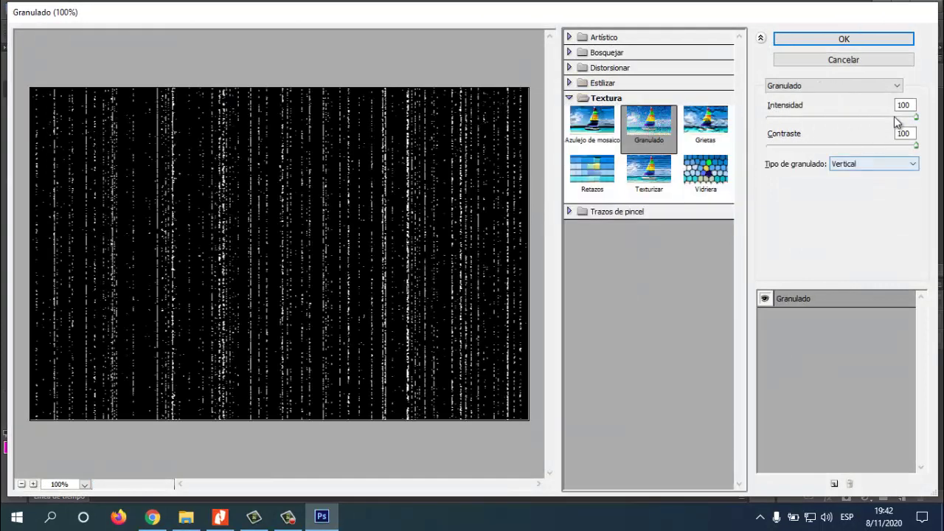
{"action": "left_click", "coordinate": [917, 146]}
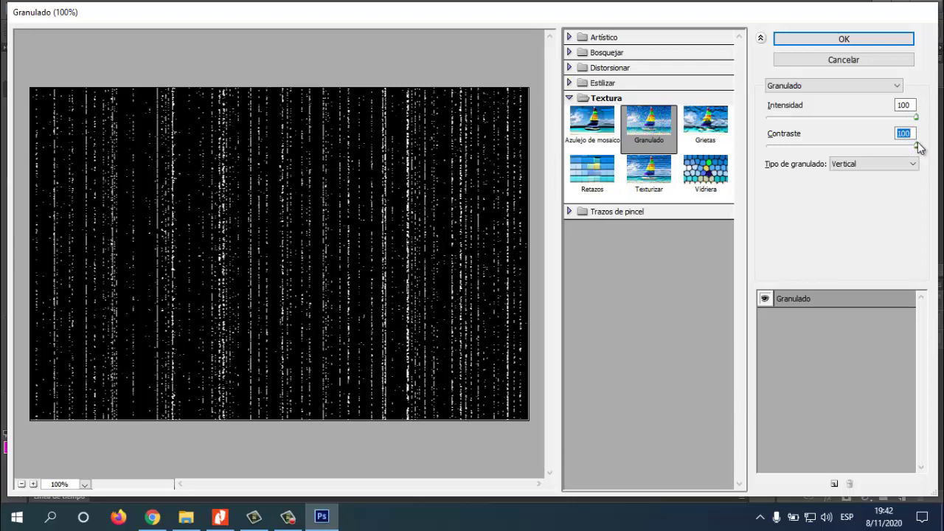
{"action": "left_click", "coordinate": [825, 39]}
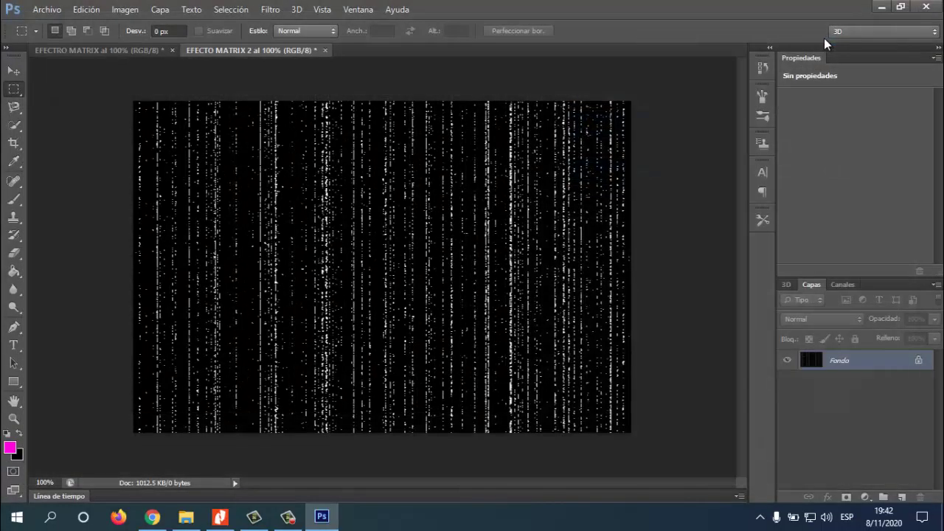
Apply the Artístico filter Resplandor de neón with glow size 5, glow brightness 15 and glow color ff02d8.
{"action": "left_click", "coordinate": [270, 9]}
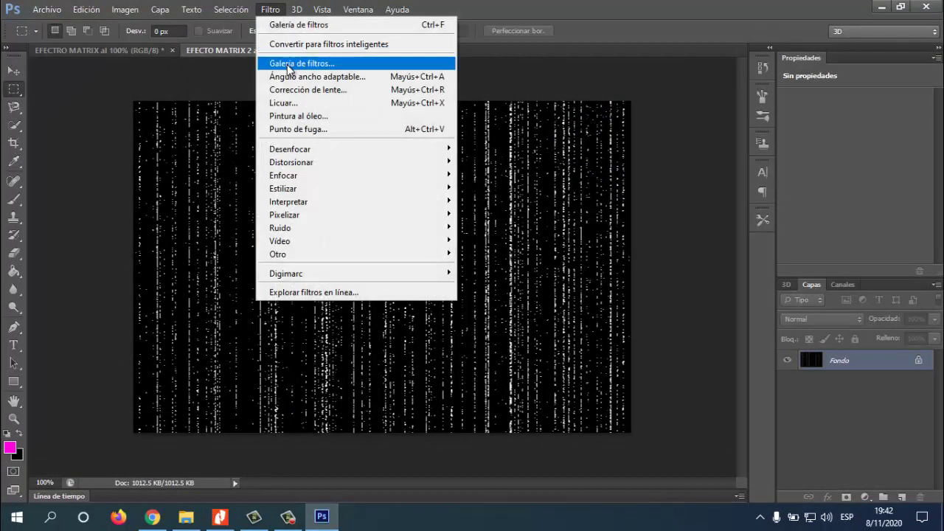
{"action": "left_click", "coordinate": [288, 69]}
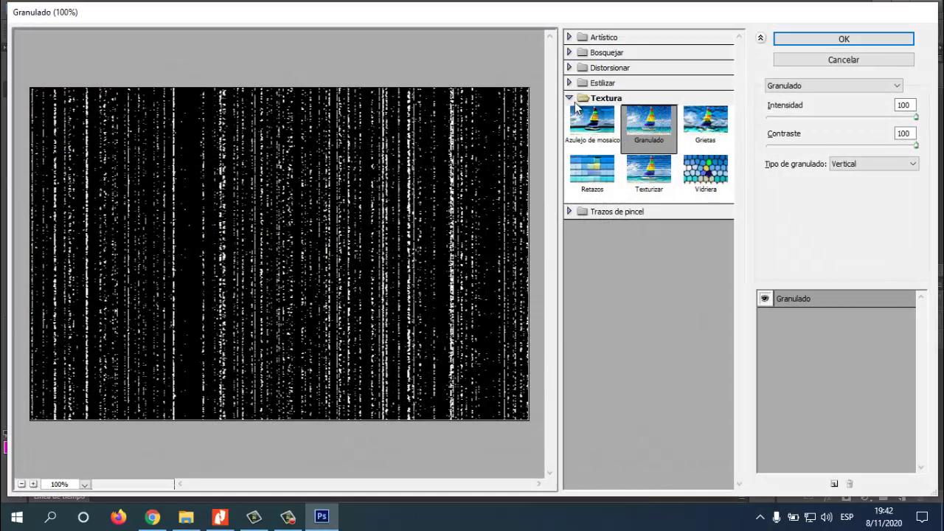
{"action": "left_click", "coordinate": [575, 99]}
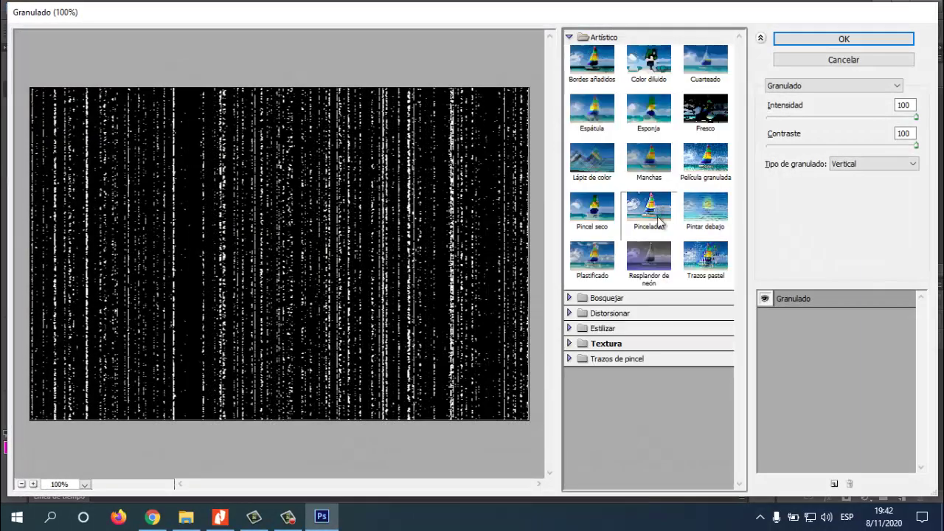
{"action": "left_click", "coordinate": [647, 260]}
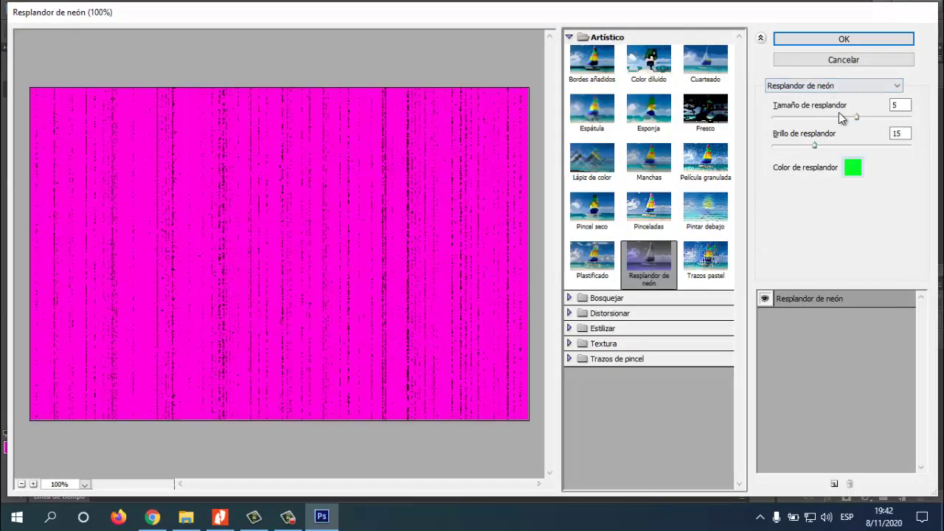
{"action": "left_click", "coordinate": [852, 168]}
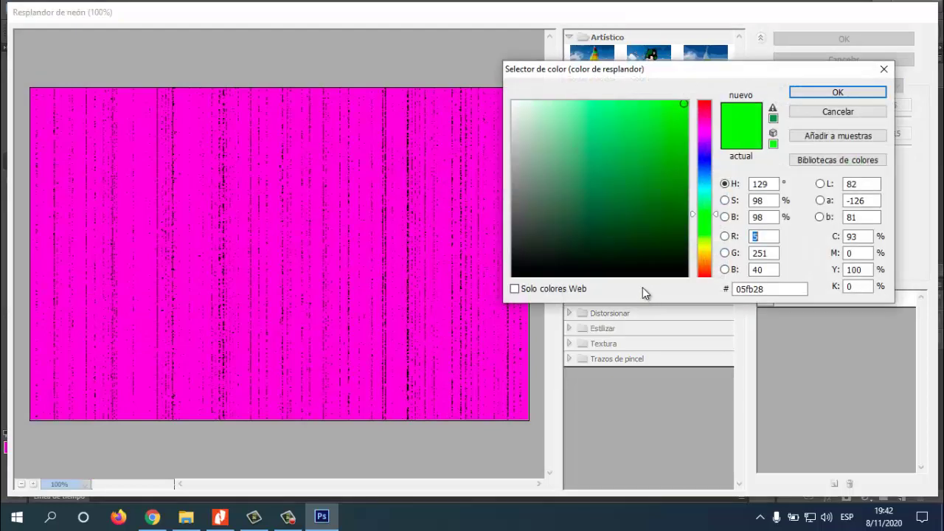
{"action": "left_click_drag", "start_coordinate": [796, 299], "coordinate": [644, 293]}
{"action": "type", "text": "ff02d8"}
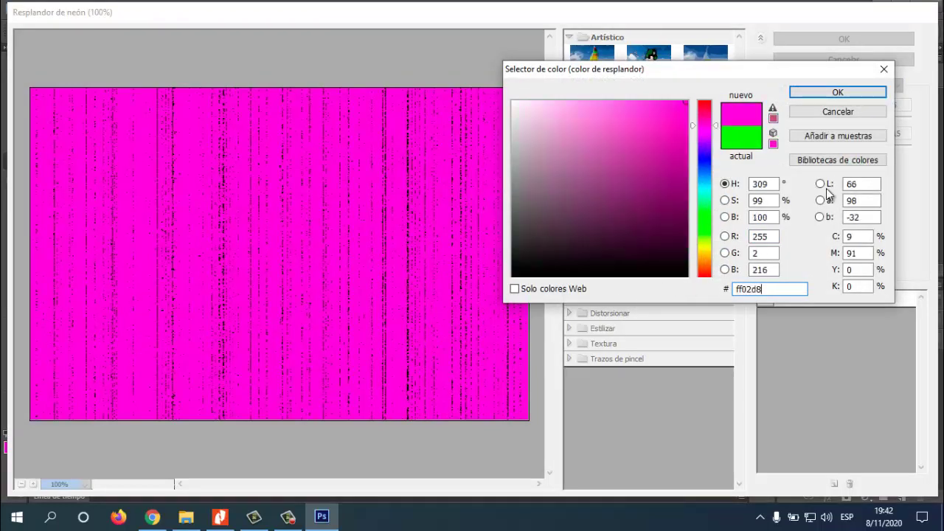
{"action": "left_click", "coordinate": [838, 92]}
{"action": "left_click", "coordinate": [811, 43]}
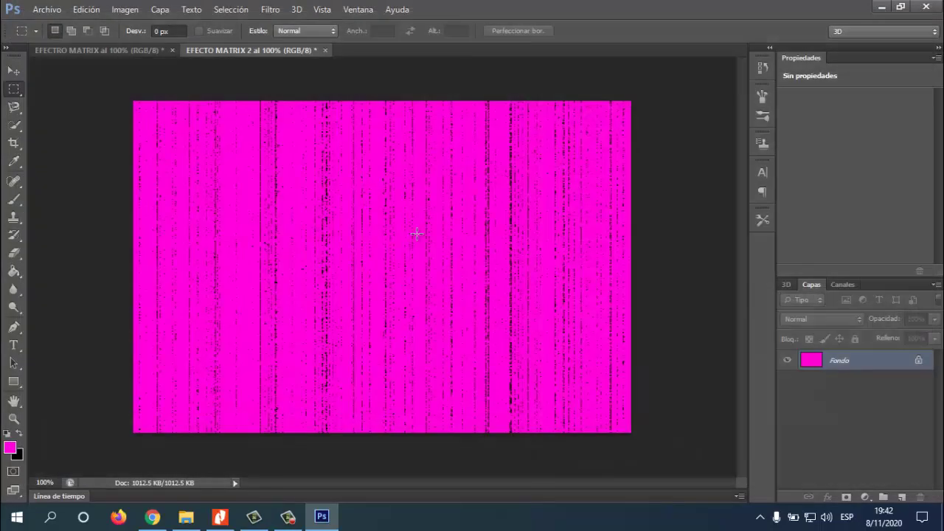
Apply the Estilizar filter Bordes resplandecientes with edge width 1, edge brightness 14 and smoothness 1.
{"action": "left_click", "coordinate": [270, 10]}
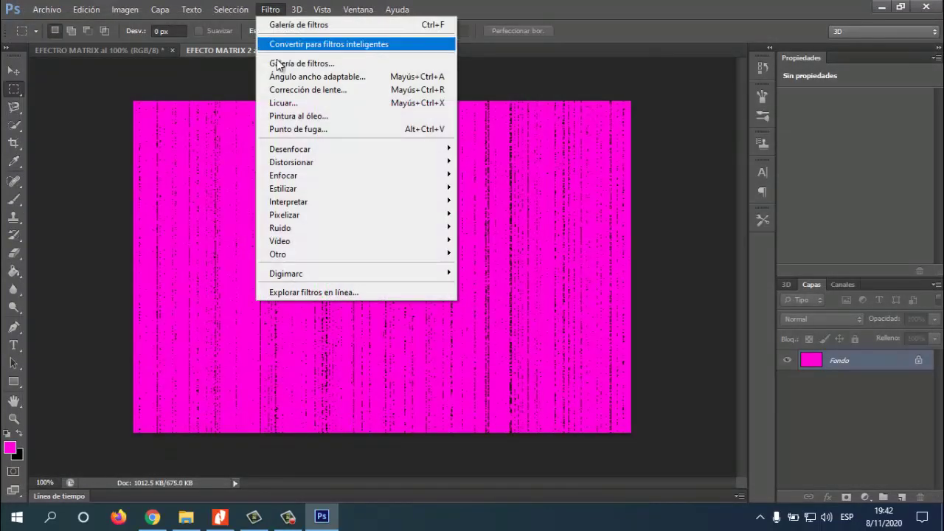
{"action": "left_click", "coordinate": [292, 64]}
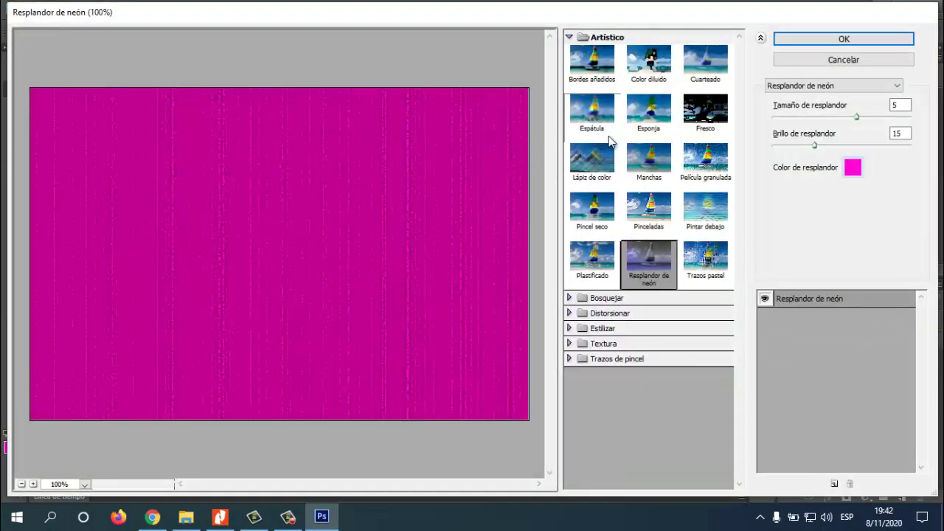
{"action": "left_click", "coordinate": [583, 37]}
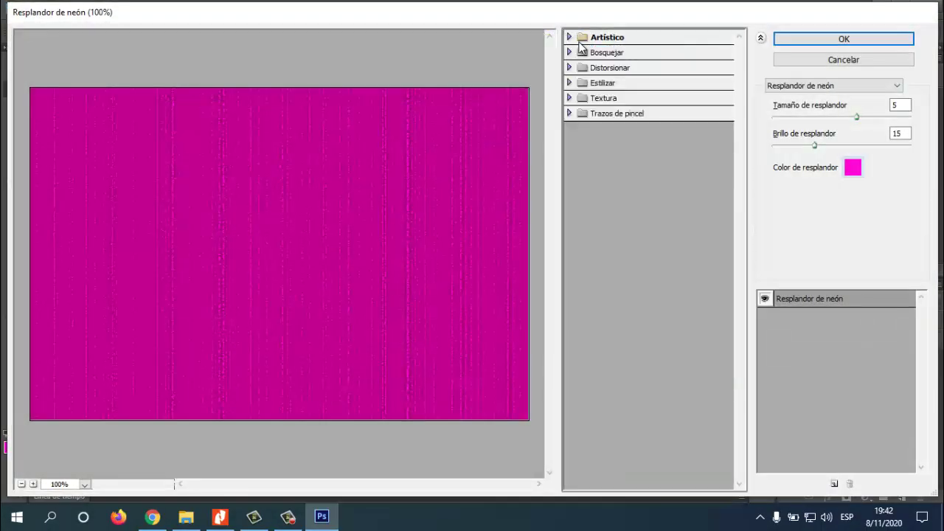
{"action": "left_click", "coordinate": [579, 83]}
{"action": "left_click", "coordinate": [593, 109]}
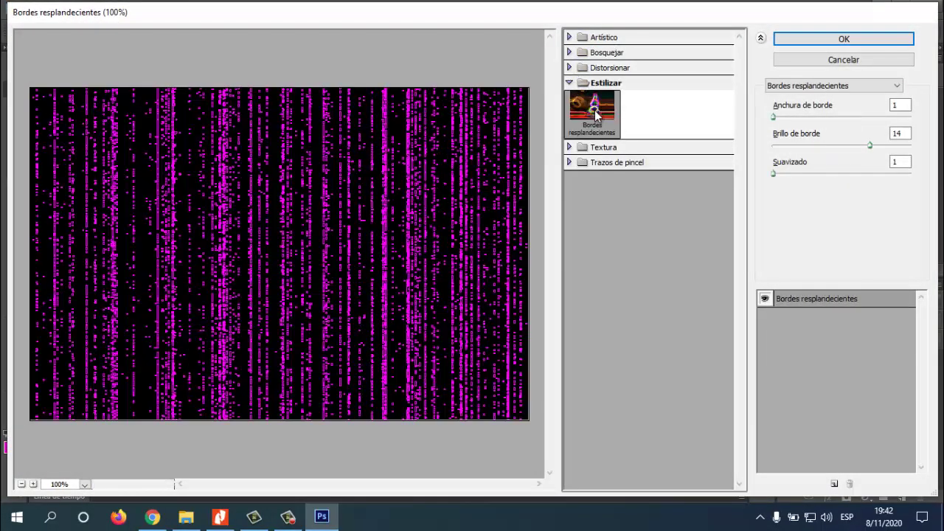
{"action": "left_click", "coordinate": [773, 118]}
{"action": "mouse_move", "coordinate": [869, 145]}
{"action": "left_mouse_down"}
{"action": "mouse_move", "coordinate": [920, 150]}
{"action": "mouse_move", "coordinate": [872, 148]}
{"action": "left_mouse_up"}
{"action": "left_click", "coordinate": [774, 175]}
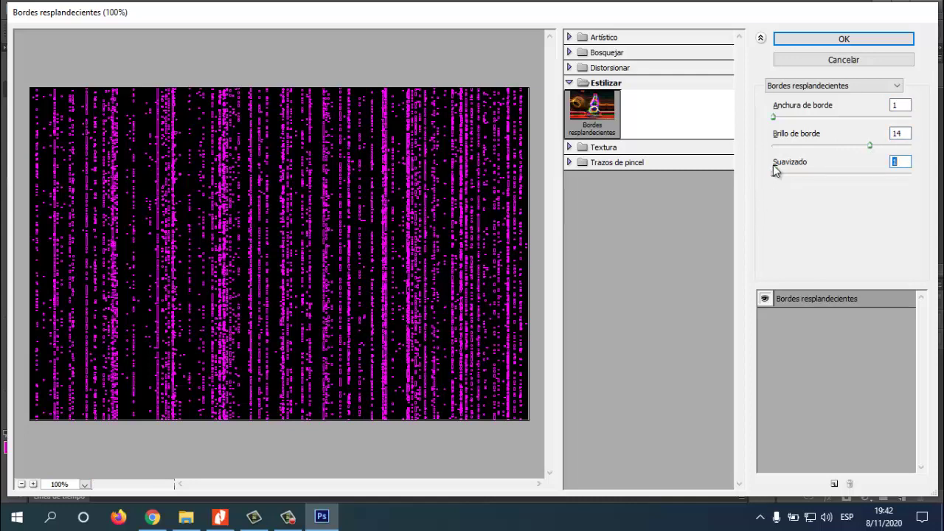
{"action": "left_click", "coordinate": [804, 38]}
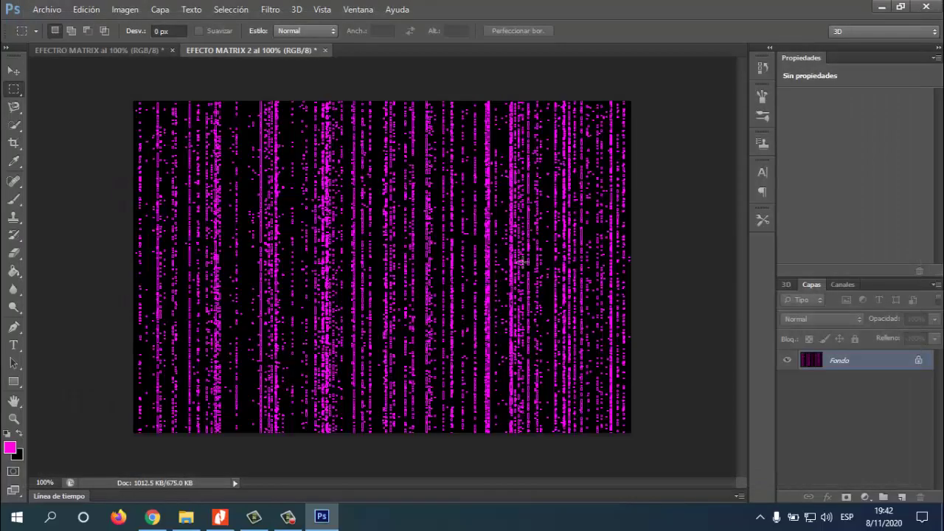
Compare the green and magenta Matrix documents, and switch to Nitro Pro to read the PRACTICA 05 - TEXTO 3D instructions.
{"action": "left_click", "coordinate": [149, 50]}
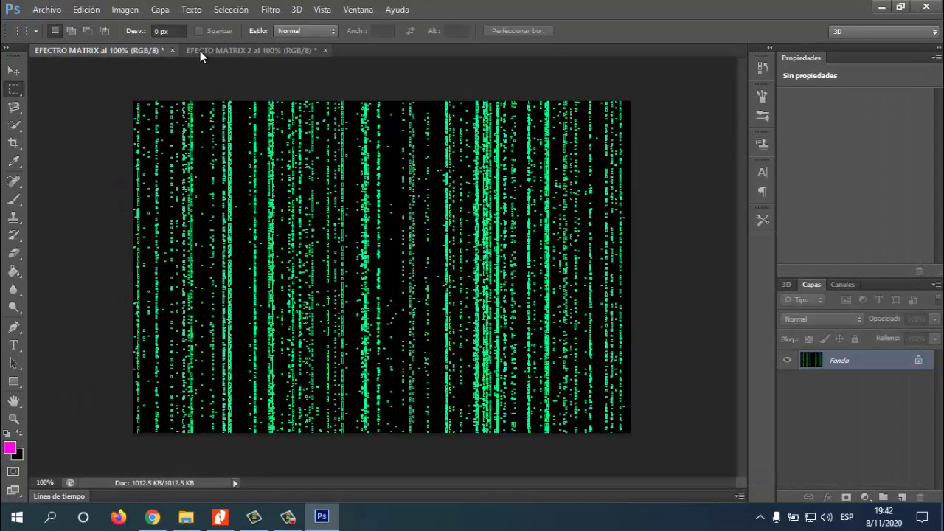
{"action": "left_click", "coordinate": [208, 51]}
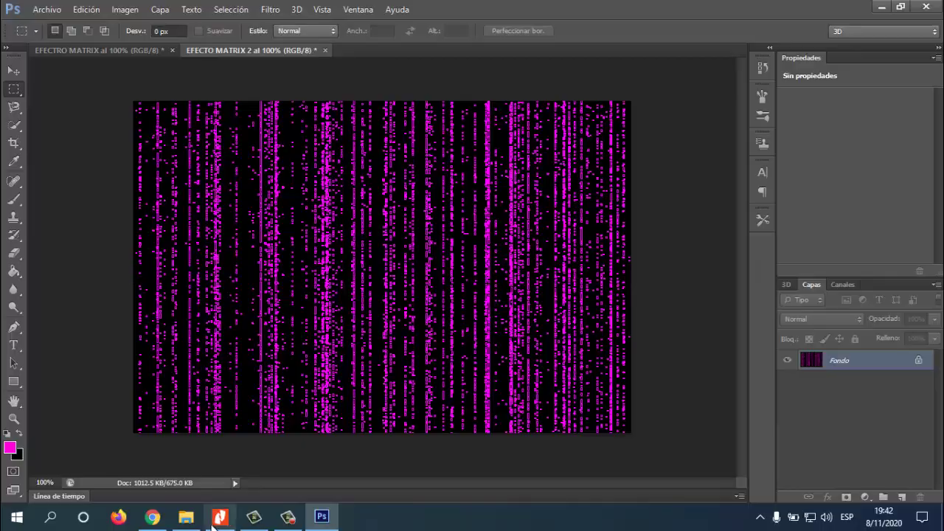
{"action": "left_click", "coordinate": [218, 520]}
{"action": "left_click", "coordinate": [188, 46]}
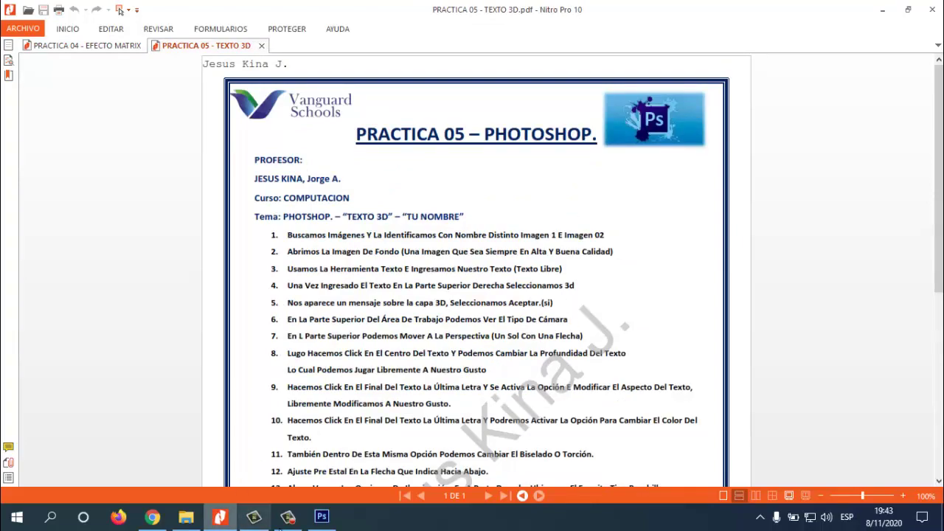
Back in Photoshop, create a 720 × 480 pixel document named TEXTO 3D with Color de fondo as its background contents.
{"action": "left_click", "coordinate": [321, 519]}
{"action": "left_click", "coordinate": [47, 9]}
{"action": "left_click", "coordinate": [47, 23]}
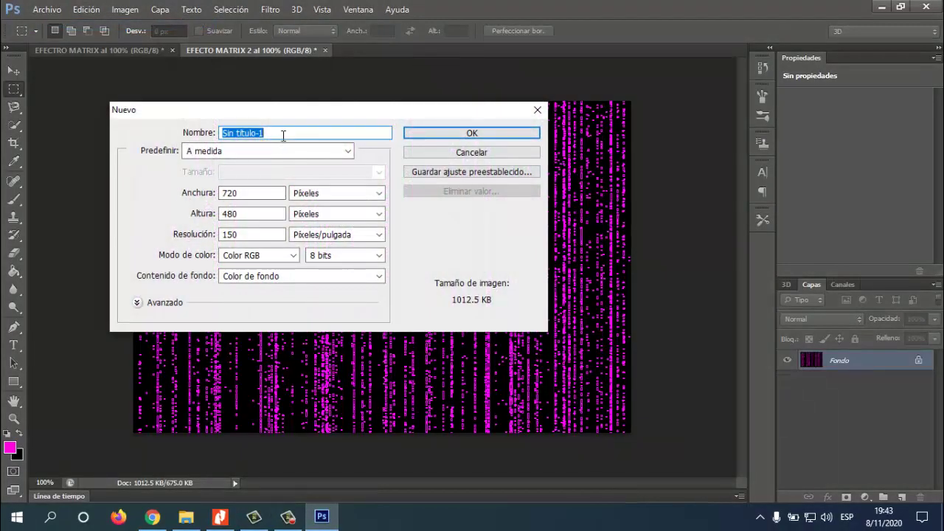
{"action": "type", "text": "TEXTO 3D"}
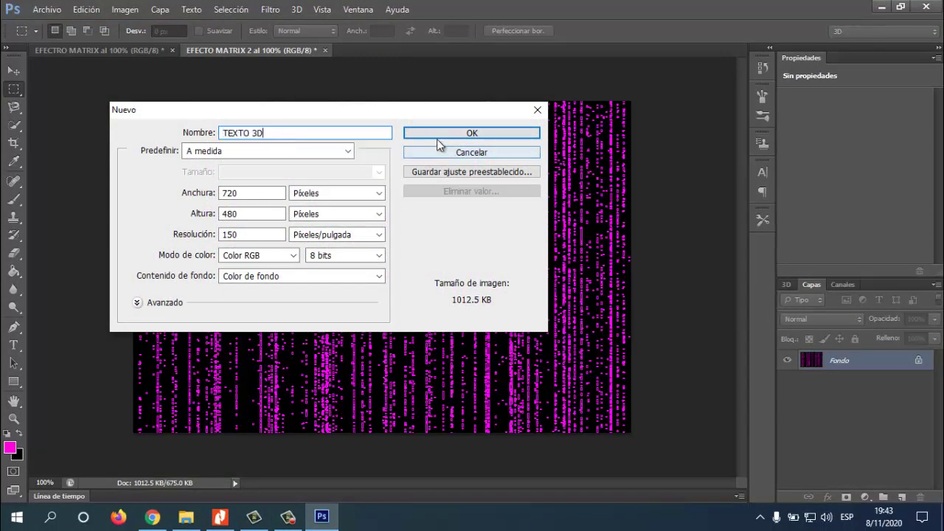
{"action": "left_click", "coordinate": [271, 277]}
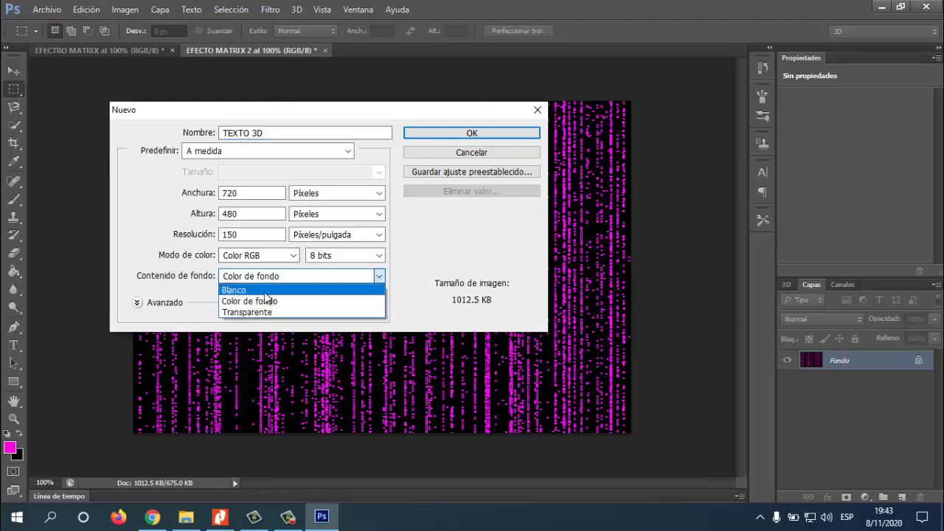
{"action": "left_click", "coordinate": [266, 280]}
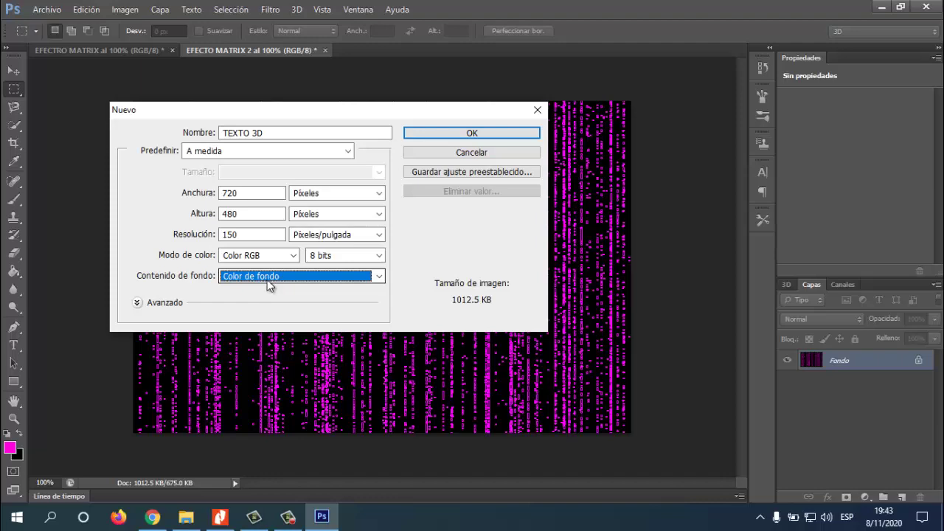
{"action": "left_click", "coordinate": [472, 133]}
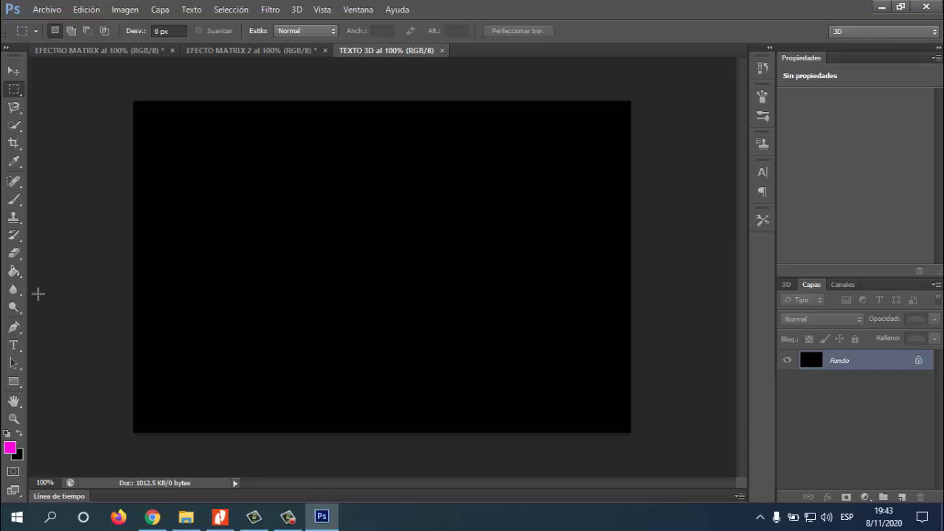
Add the white text PHOTOSHOP in 30 pt Algerian and move it to the middle of the black canvas.
{"action": "left_click", "coordinate": [13, 345]}
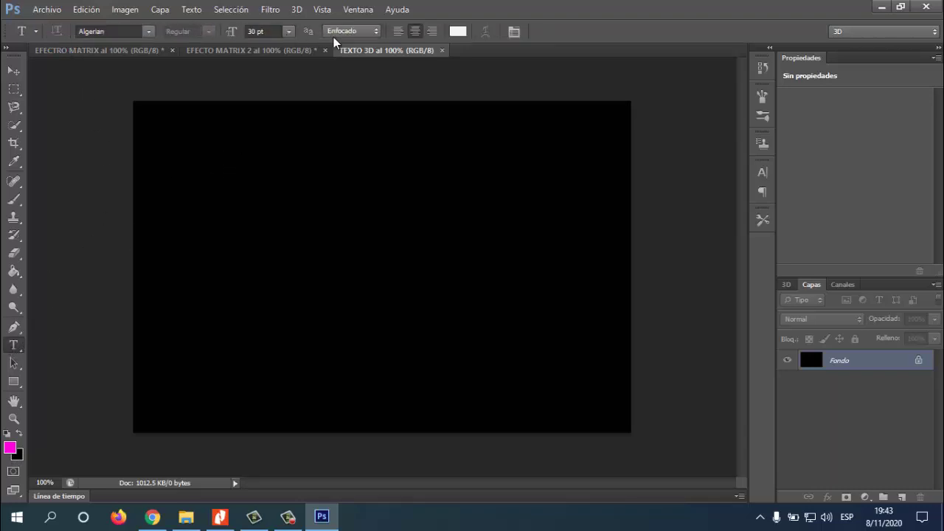
{"action": "left_click", "coordinate": [219, 253]}
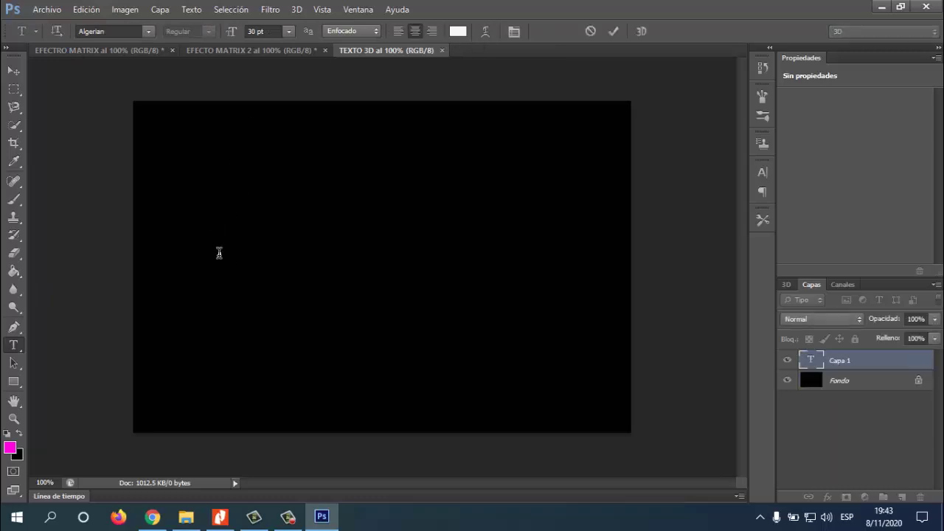
{"action": "type", "text": "PHOTO"}
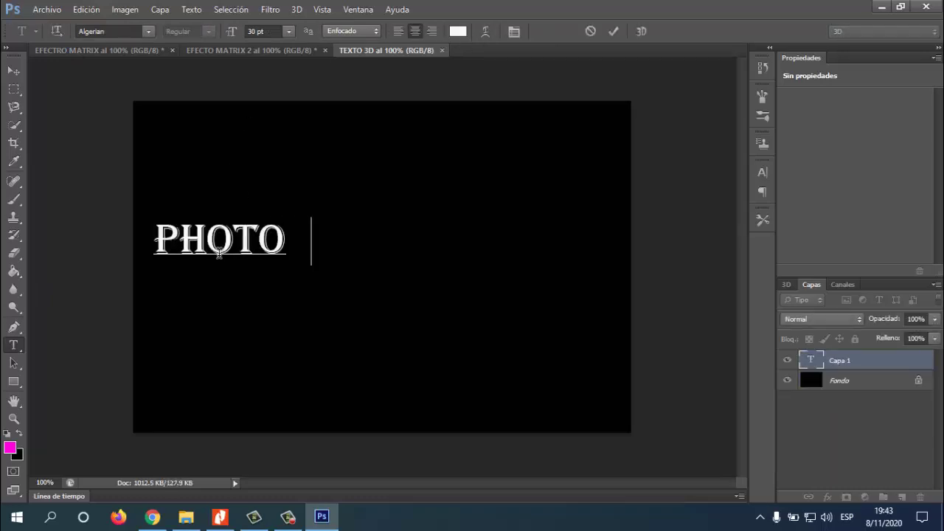
{"action": "key", "text": "BackSpace"}
{"action": "type", "text": "SHOP"}
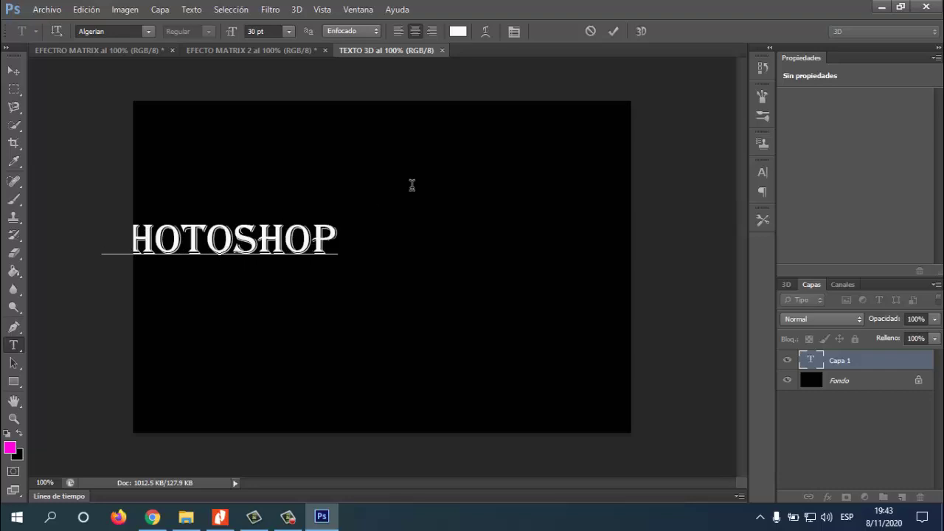
{"action": "left_click", "coordinate": [13, 70]}
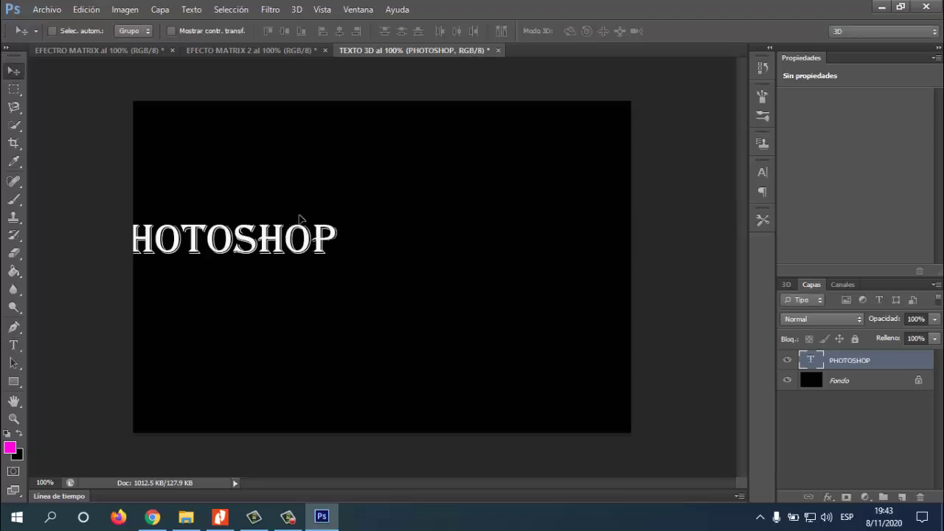
{"action": "left_click_drag", "start_coordinate": [306, 221], "coordinate": [417, 260]}
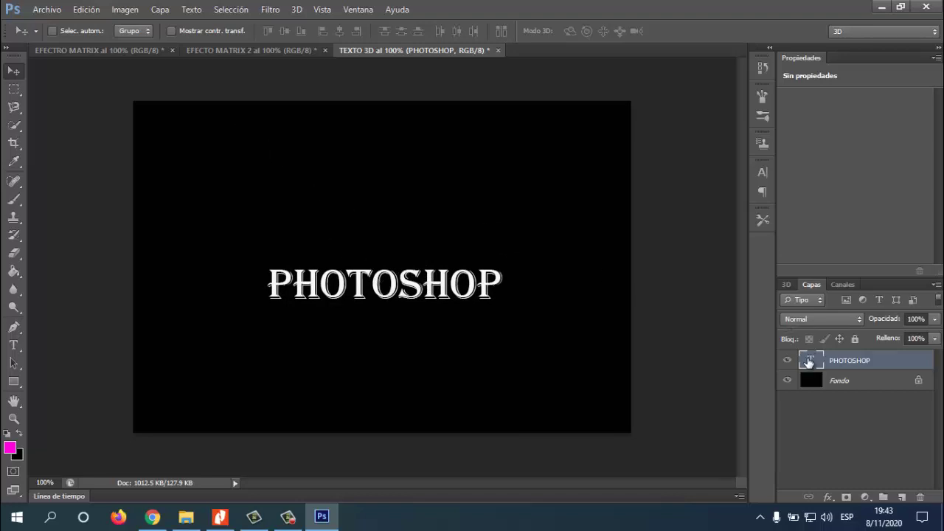
Convert the PHOTOSHOP text into a 3D object, orbit the camera slightly and set the extrusion depth to -182.
{"action": "double_click", "coordinate": [810, 361]}
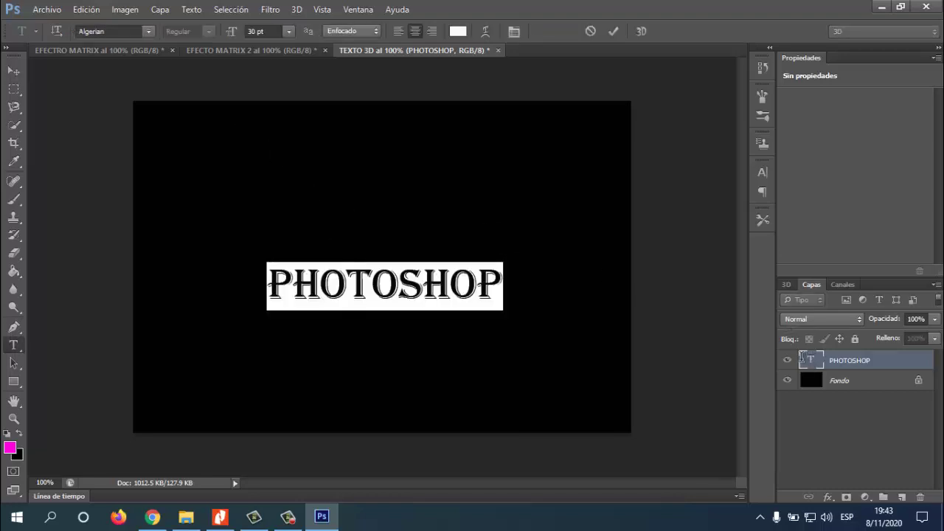
{"action": "left_click", "coordinate": [642, 33]}
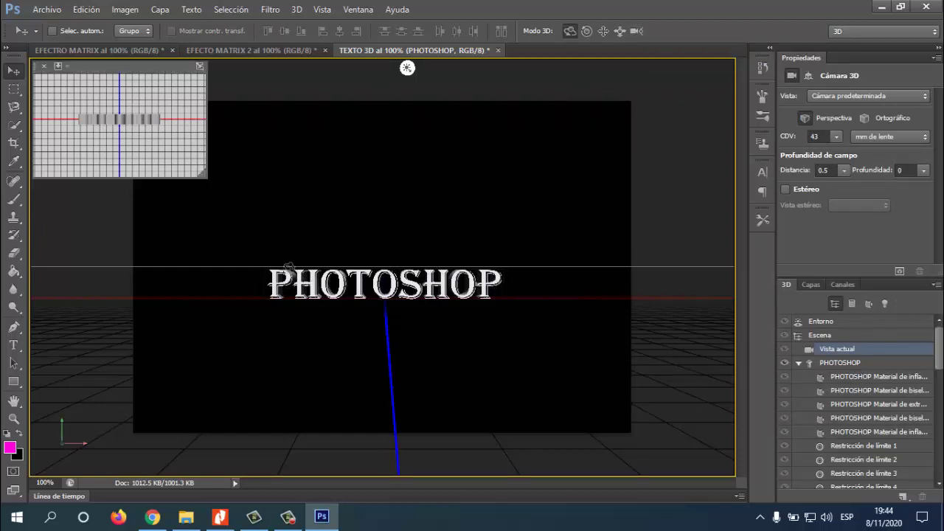
{"action": "left_click_drag", "start_coordinate": [272, 283], "coordinate": [234, 289]}
{"action": "left_click", "coordinate": [382, 284]}
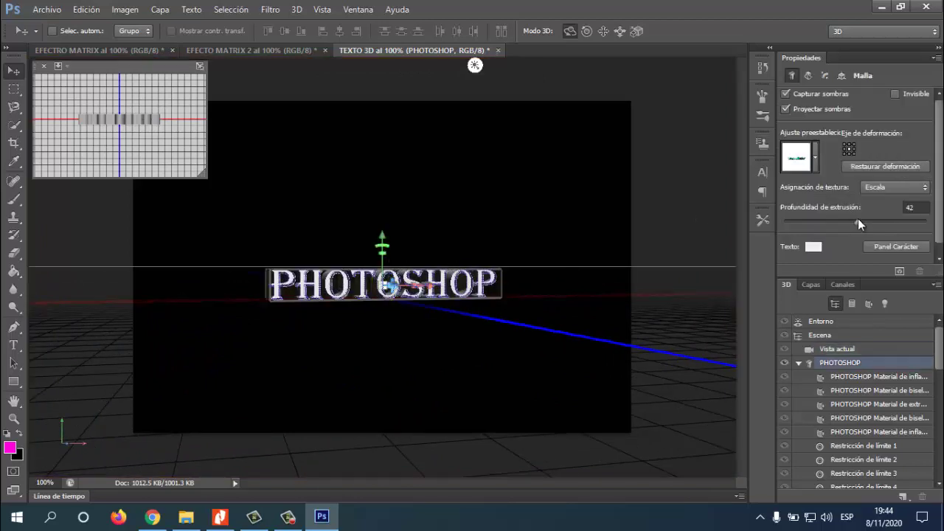
{"action": "mouse_move", "coordinate": [857, 221]}
{"action": "left_mouse_down"}
{"action": "mouse_move", "coordinate": [829, 225]}
{"action": "mouse_move", "coordinate": [903, 222]}
{"action": "mouse_move", "coordinate": [845, 224]}
{"action": "left_mouse_up"}
Set the 3D text colour to the blue 2208f8.
{"action": "left_click", "coordinate": [814, 247]}
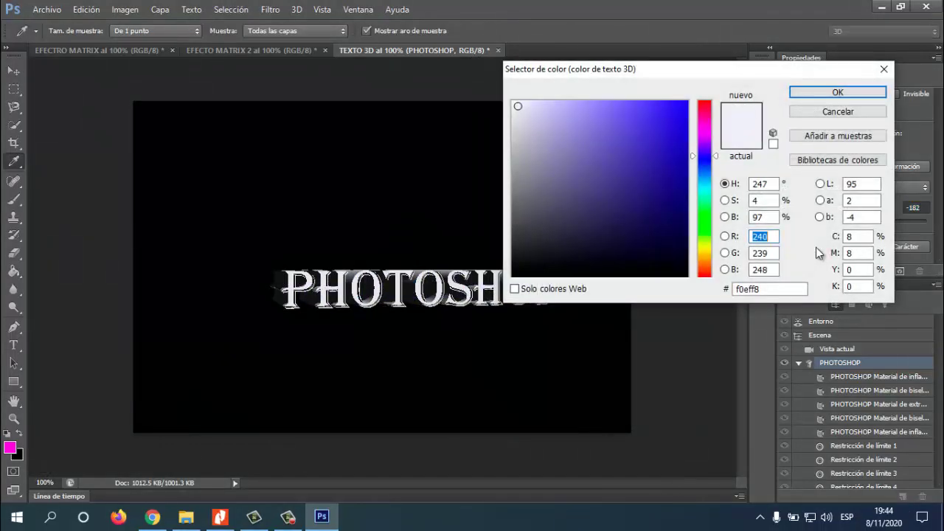
{"action": "left_click_drag", "start_coordinate": [668, 123], "coordinate": [693, 110]}
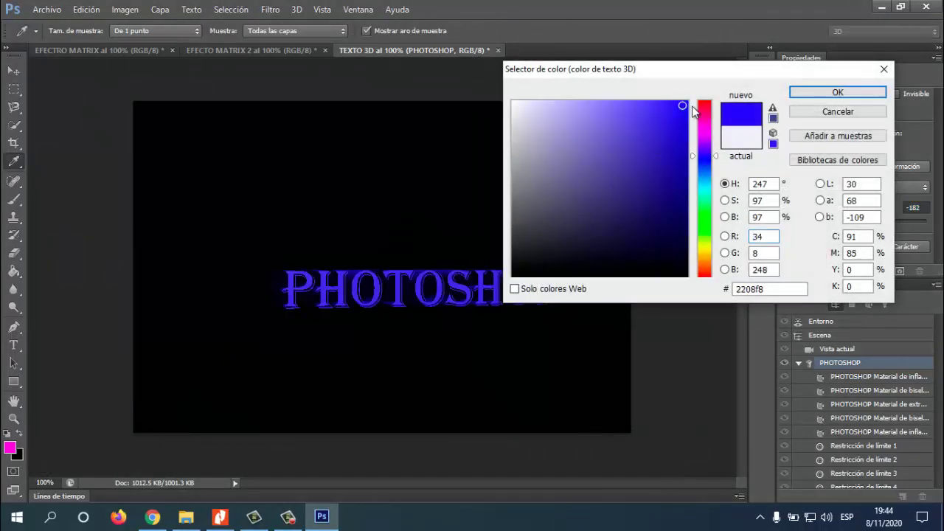
{"action": "left_click", "coordinate": [814, 92]}
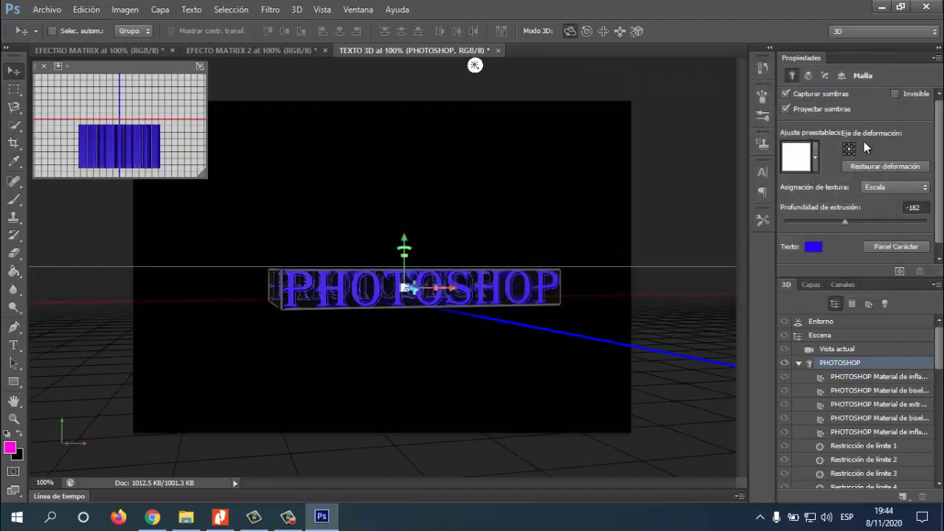
Deform the PHOTOSHOP extrusion with a twist (Torcer) of 18° and a taper (Estrechar) of 139%.
{"action": "left_click", "coordinate": [806, 75]}
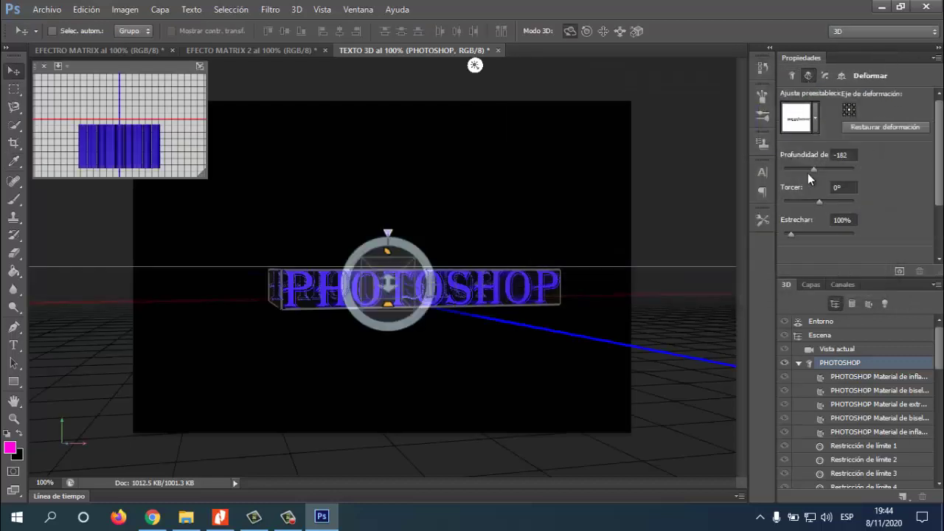
{"action": "left_click", "coordinate": [821, 201]}
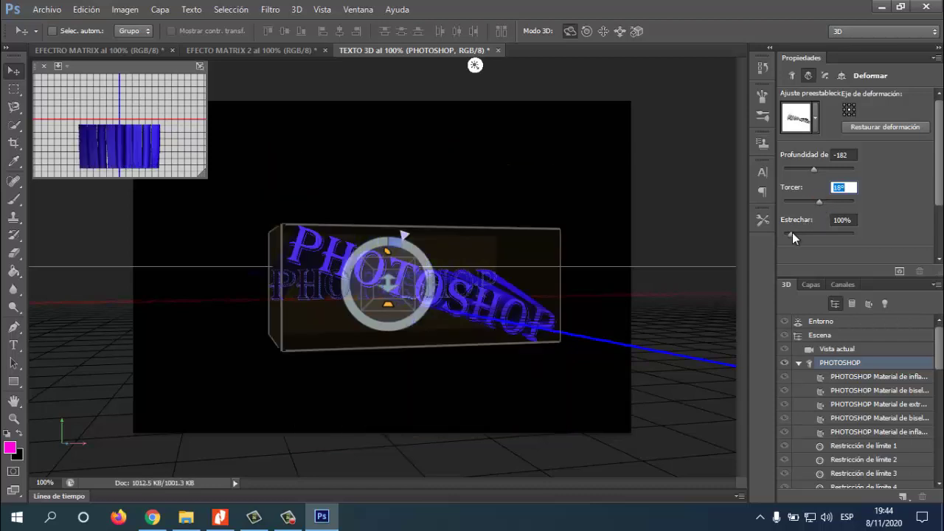
{"action": "left_click", "coordinate": [791, 233]}
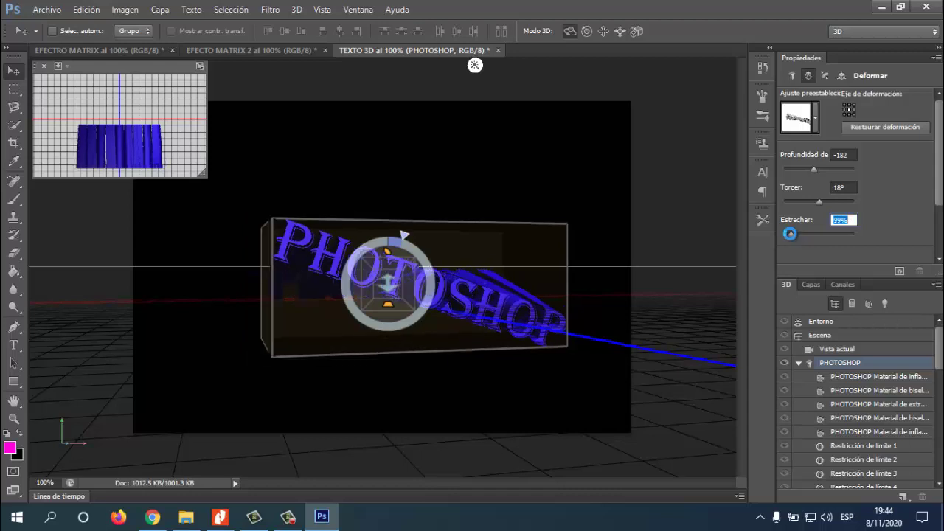
{"action": "key", "text": "shift+Up"}
{"action": "key", "text": "shift+Up"}
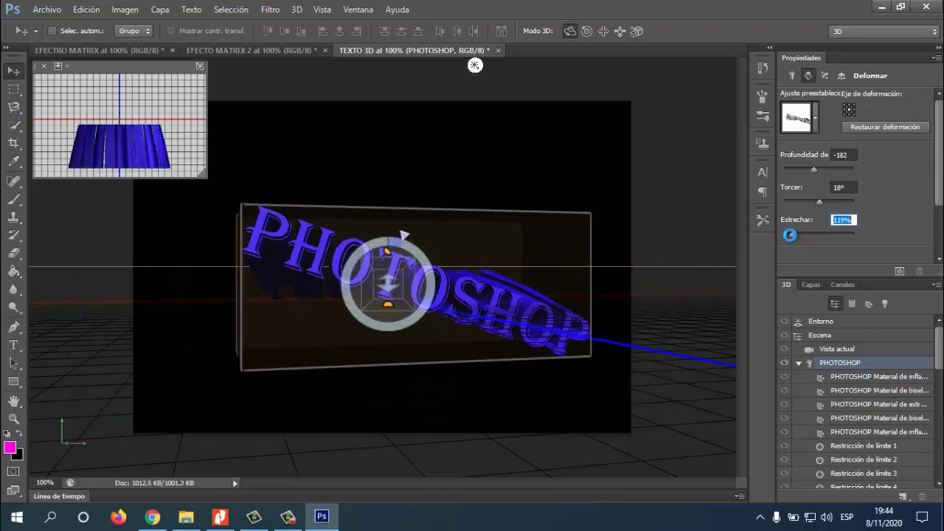
{"action": "left_click_drag", "start_coordinate": [789, 234], "coordinate": [793, 235]}
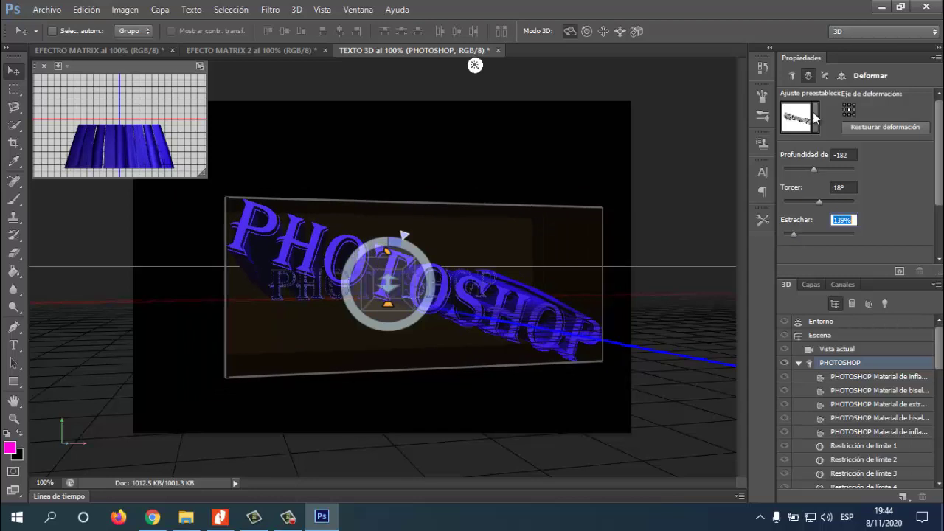
Set the inflate angle of the text's front cap (Tapa) to 23° and deselect the mesh.
{"action": "left_click", "coordinate": [821, 76]}
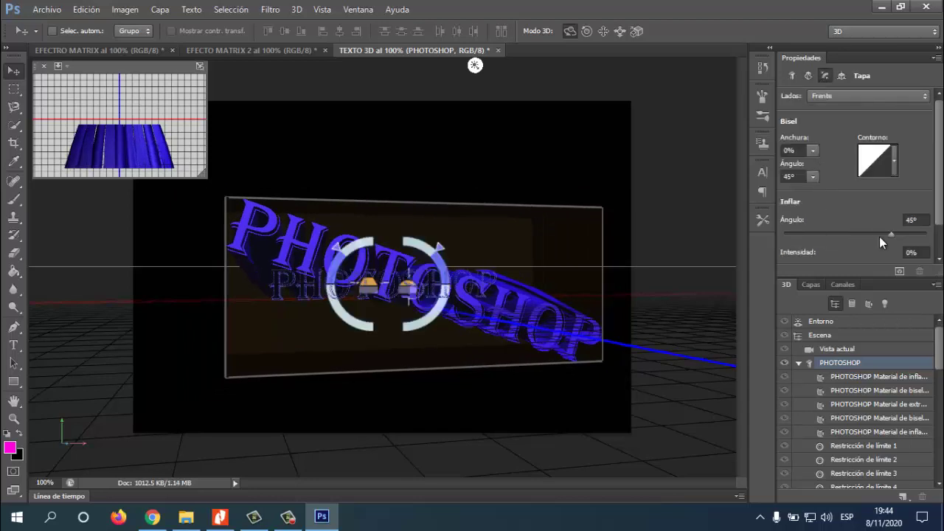
{"action": "left_click_drag", "start_coordinate": [898, 234], "coordinate": [879, 234]}
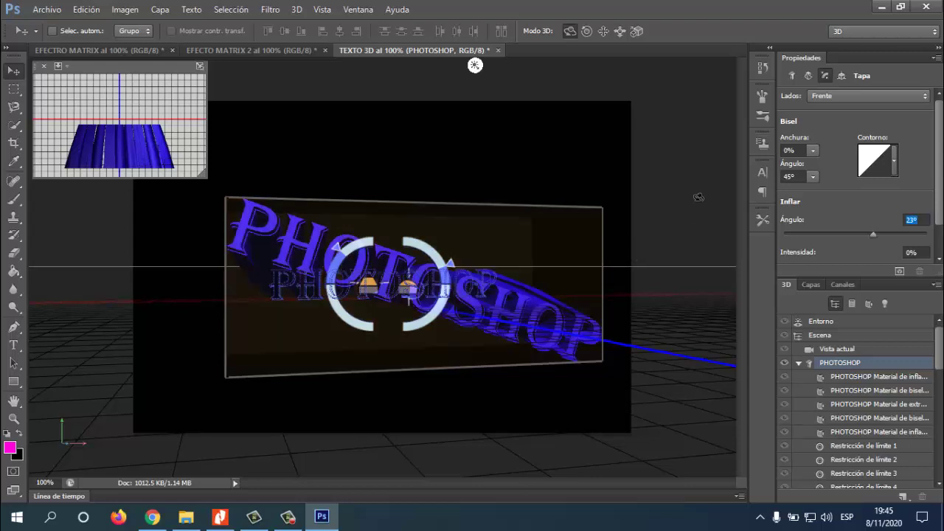
{"action": "left_click", "coordinate": [697, 196]}
Open Beautiful_Mountain_House-HD_Scenery_Wallpaper_1366x768.jpg from the VANGUARD SCHOOLS 2020 folder on drive D:, leaving its missing colour profile unmodified.
{"action": "left_click", "coordinate": [46, 9]}
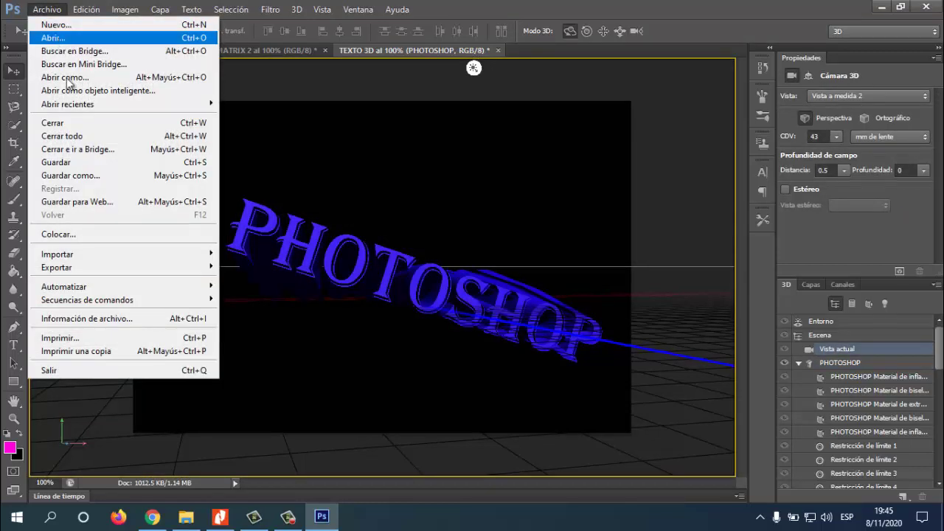
{"action": "left_click", "coordinate": [53, 38]}
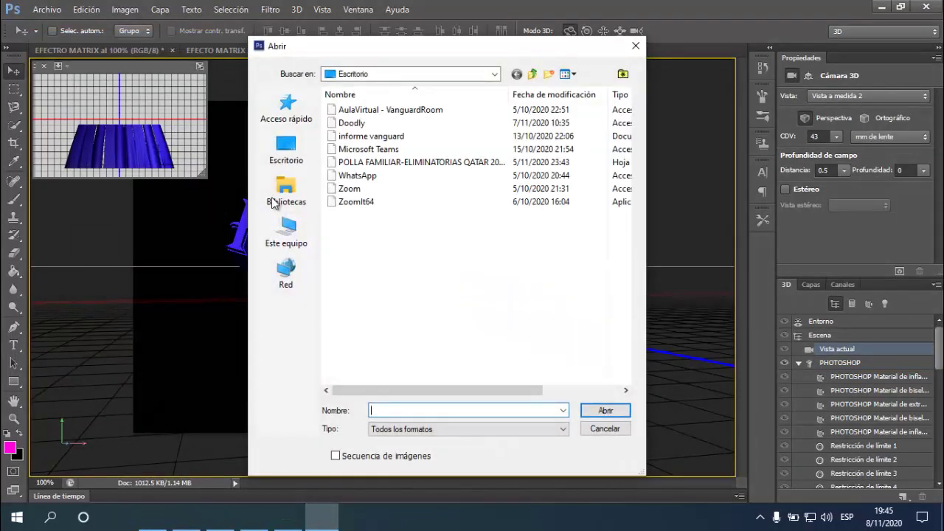
{"action": "left_click", "coordinate": [289, 186]}
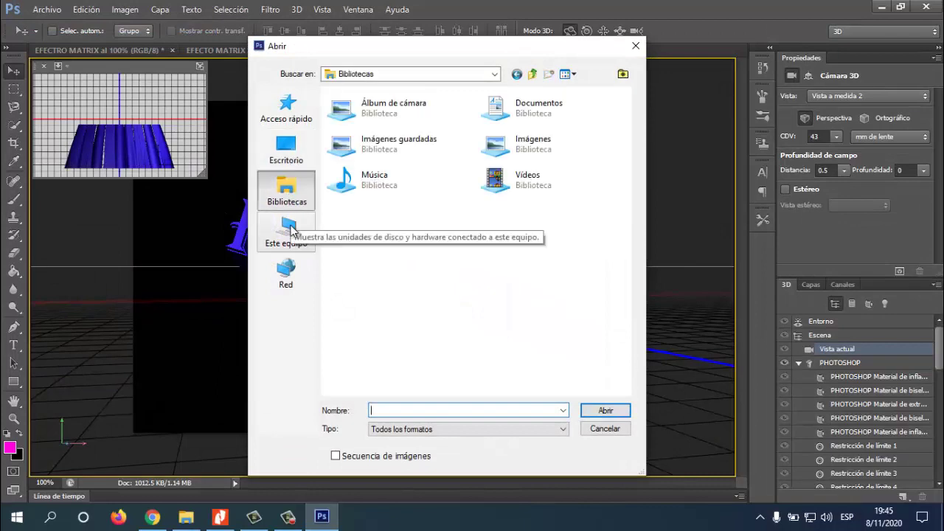
{"action": "left_click", "coordinate": [300, 233]}
{"action": "scroll", "coordinate": [392, 282], "scroll_direction": "down", "scroll_amount": 2}
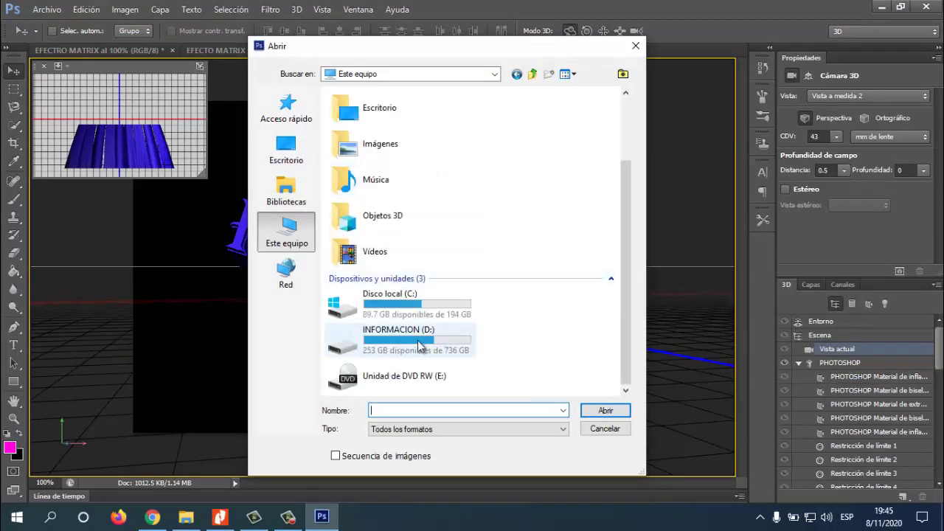
{"action": "double_click", "coordinate": [412, 328]}
{"action": "scroll", "coordinate": [418, 265], "scroll_direction": "down", "scroll_amount": 3}
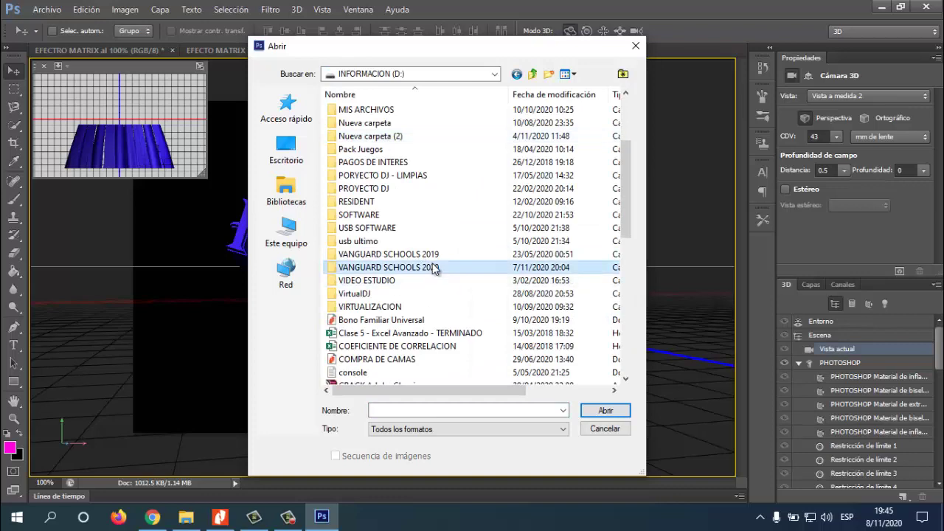
{"action": "double_click", "coordinate": [402, 267]}
{"action": "double_click", "coordinate": [393, 318]}
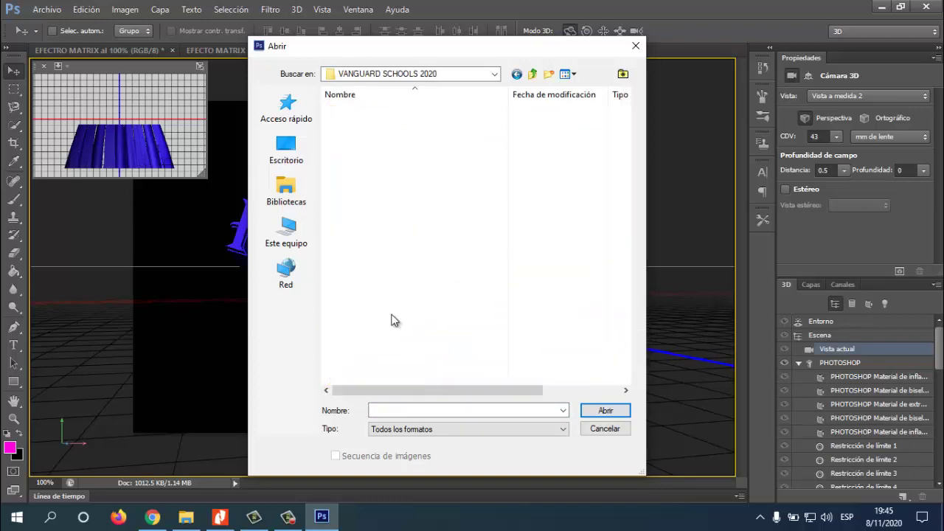
{"action": "double_click", "coordinate": [380, 151]}
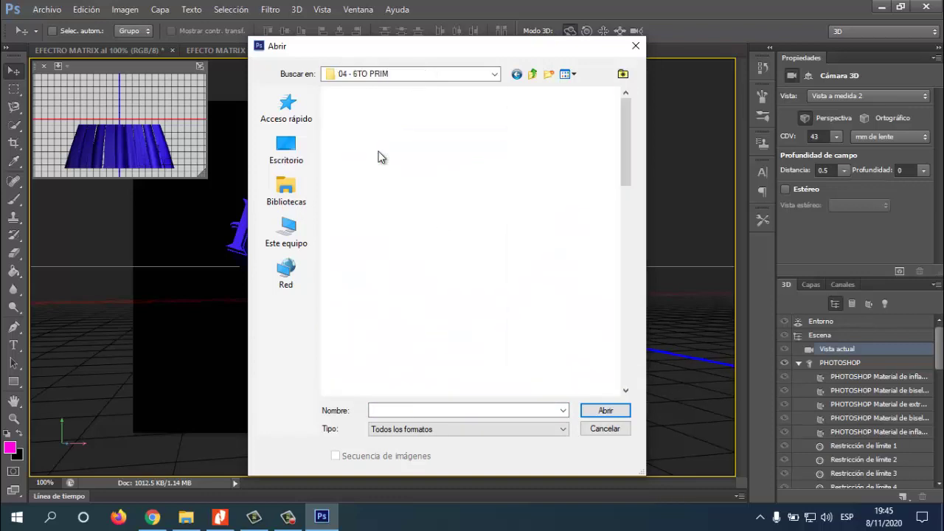
{"action": "double_click", "coordinate": [499, 133]}
{"action": "double_click", "coordinate": [496, 243]}
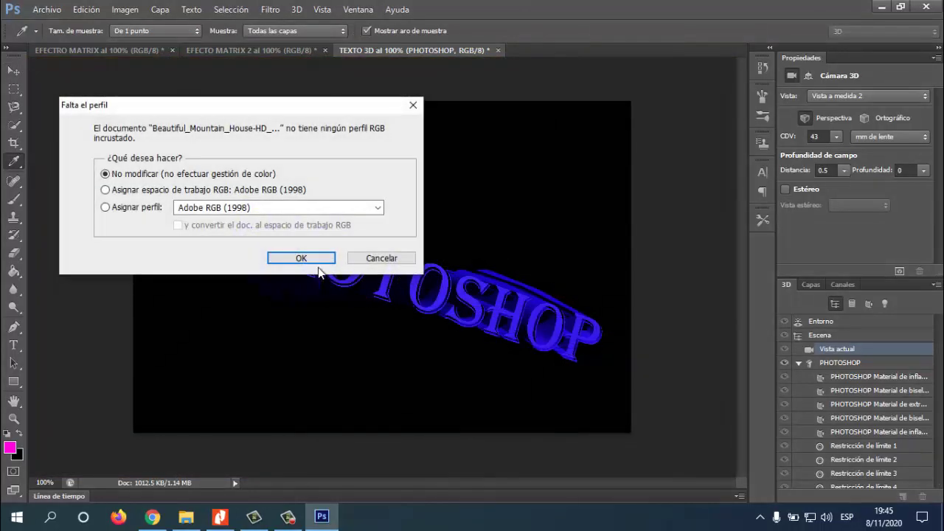
{"action": "left_click", "coordinate": [318, 258]}
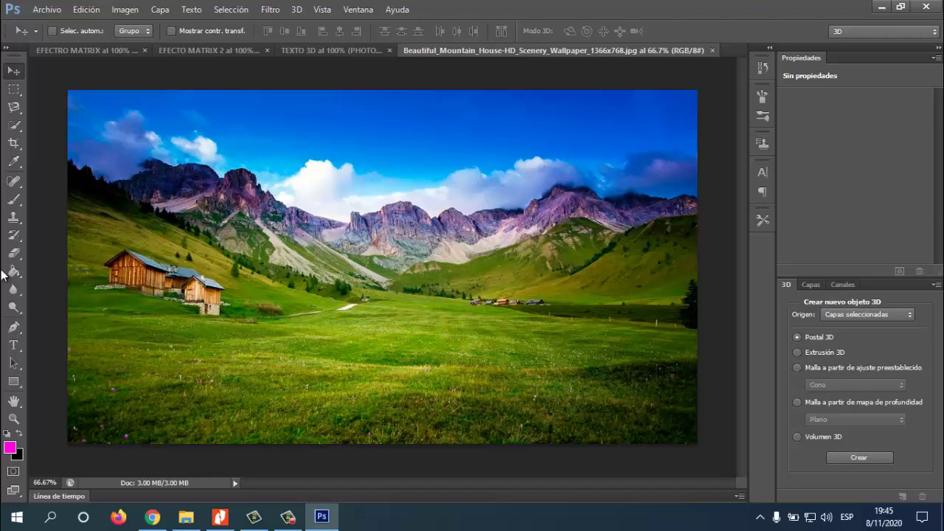
Add the white Algerian text PAISAJE on the grass below the wooden houses.
{"action": "left_click", "coordinate": [10, 347]}
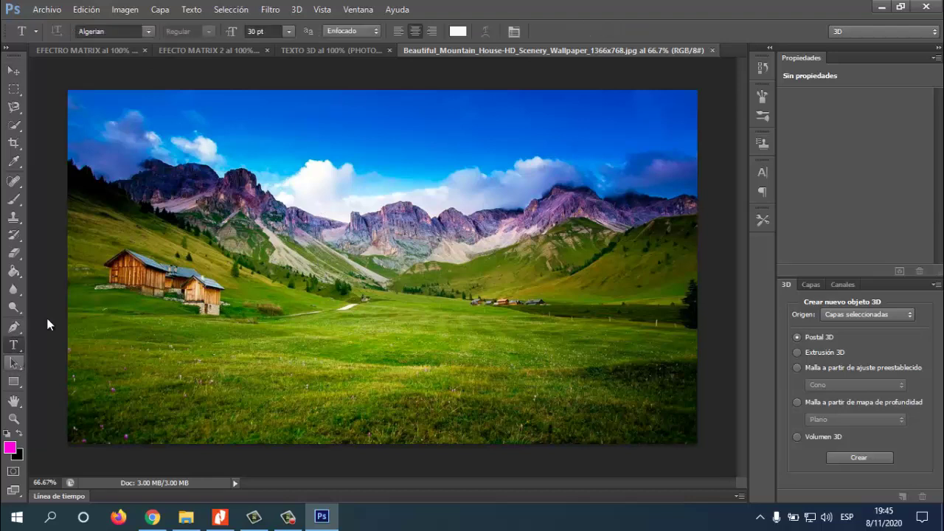
{"action": "left_click", "coordinate": [194, 369]}
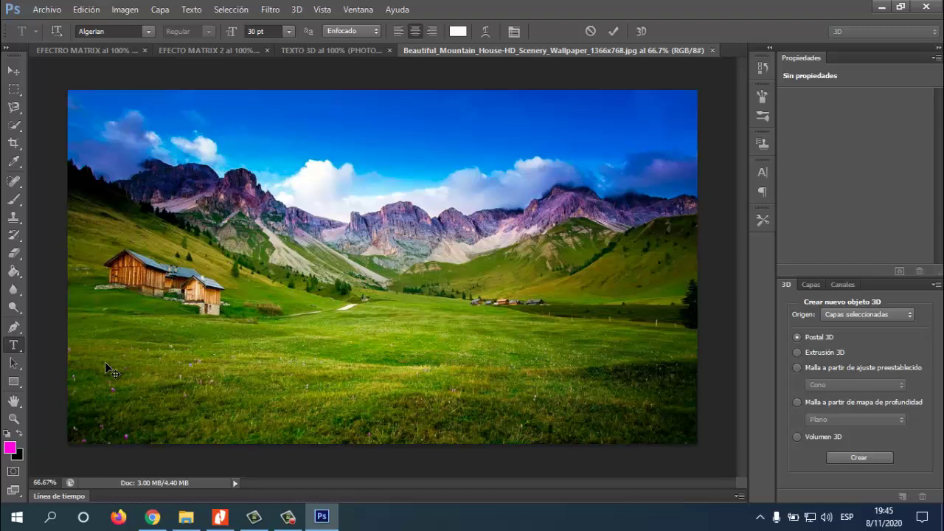
{"action": "type", "text": "PAISAJE"}
Enlarge the PAISAJE text to about 104 pt across the meadow and convert it into a 3D object.
{"action": "double_click", "coordinate": [187, 359]}
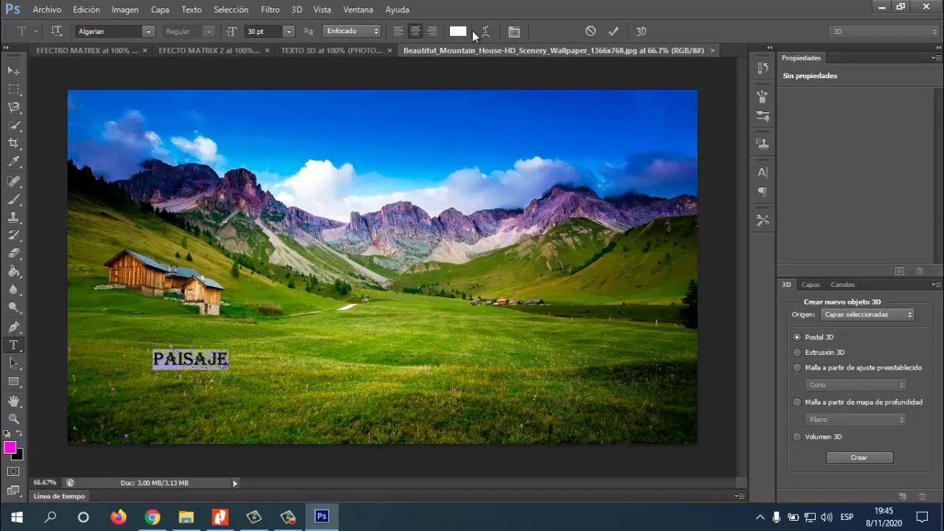
{"action": "left_click", "coordinate": [211, 359]}
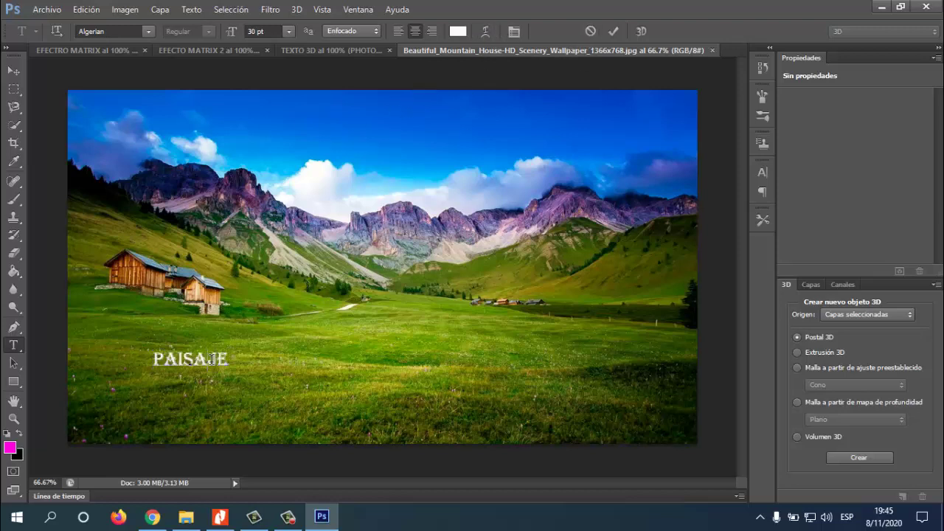
{"action": "left_click", "coordinate": [211, 364]}
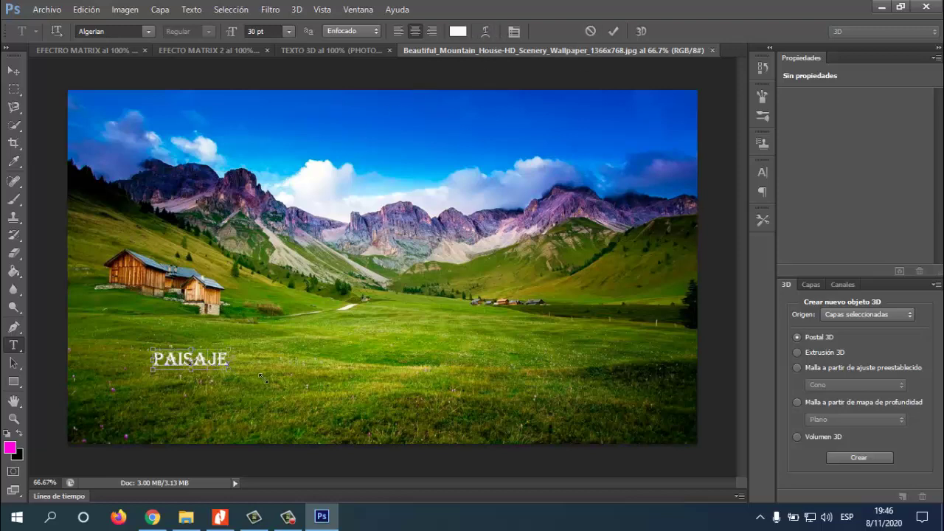
{"action": "left_click_drag", "start_coordinate": [260, 378], "coordinate": [475, 406]}
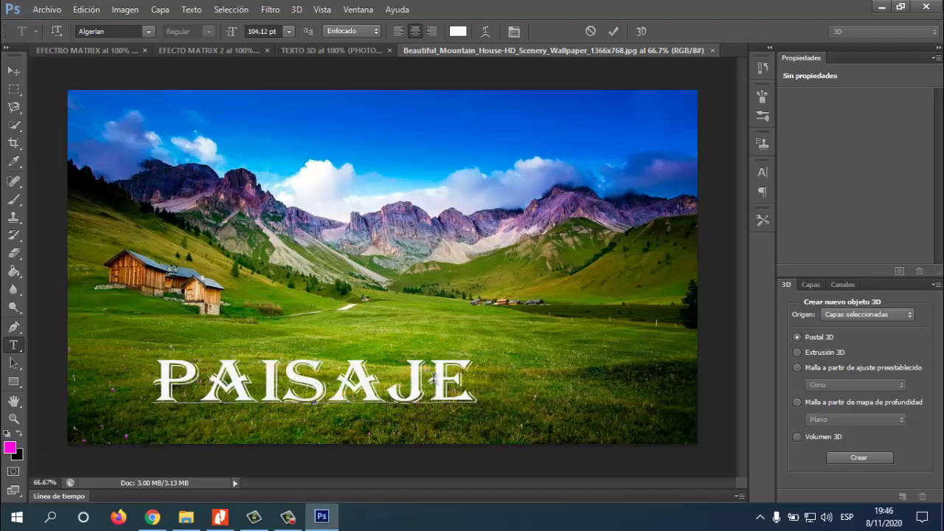
{"action": "left_click", "coordinate": [640, 32]}
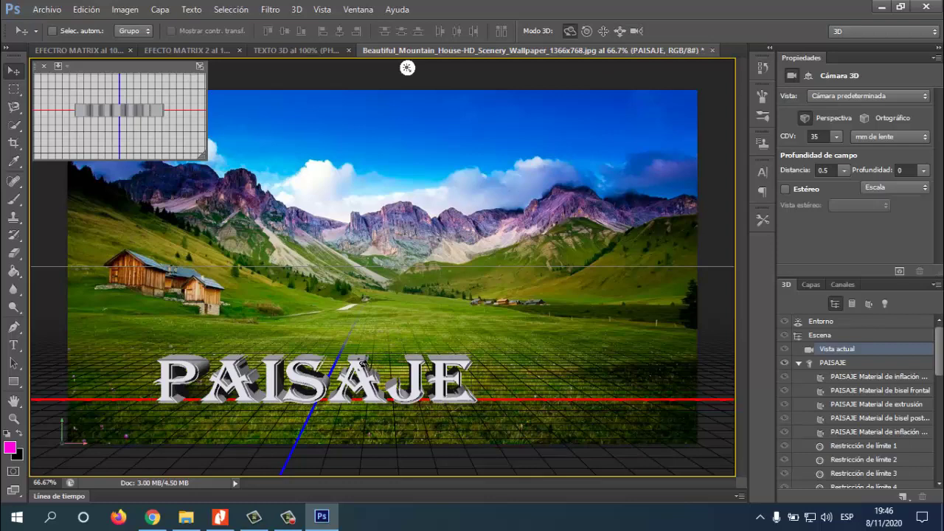
Move the PAISAJE mesh up and right across the meadow, and swing the infinite light (Luz infinita 1) round to shine from the right.
{"action": "left_click", "coordinate": [362, 365]}
{"action": "left_click_drag", "start_coordinate": [355, 358], "coordinate": [410, 332]}
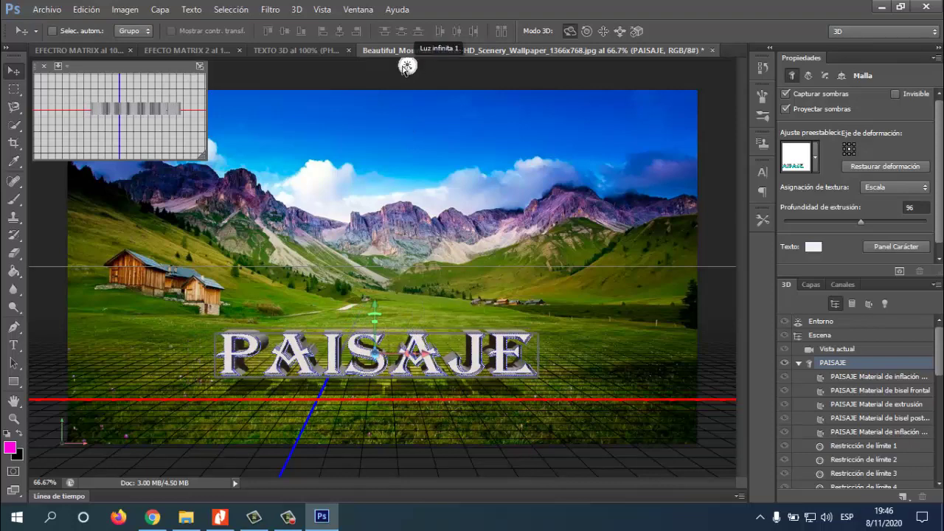
{"action": "left_click", "coordinate": [407, 66]}
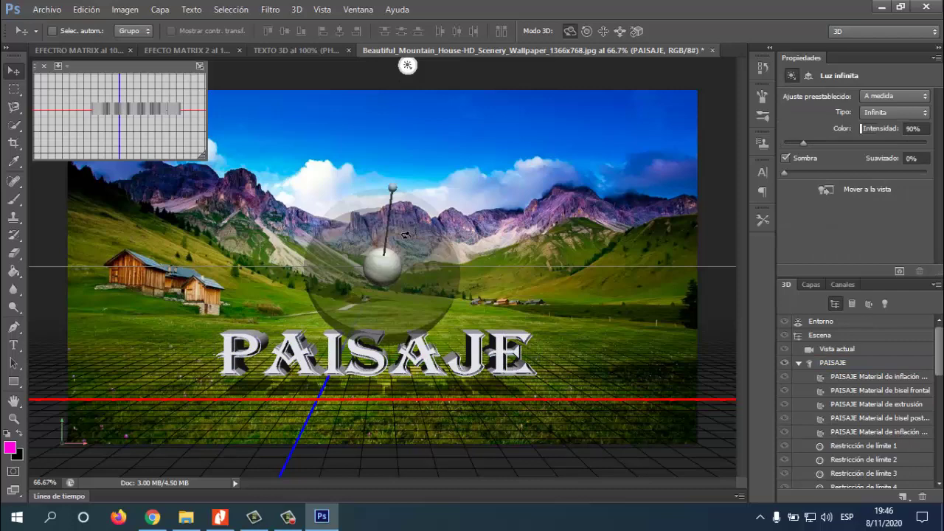
{"action": "mouse_move", "coordinate": [407, 225]}
{"action": "left_mouse_down"}
{"action": "mouse_move", "coordinate": [426, 208]}
{"action": "mouse_move", "coordinate": [443, 221]}
{"action": "mouse_move", "coordinate": [448, 313]}
{"action": "mouse_move", "coordinate": [365, 304]}
{"action": "mouse_move", "coordinate": [377, 316]}
{"action": "mouse_move", "coordinate": [397, 256]}
{"action": "mouse_move", "coordinate": [384, 177]}
{"action": "mouse_move", "coordinate": [444, 197]}
{"action": "mouse_move", "coordinate": [487, 233]}
{"action": "mouse_move", "coordinate": [501, 274]}
{"action": "mouse_move", "coordinate": [472, 310]}
{"action": "mouse_move", "coordinate": [457, 299]}
{"action": "left_mouse_up"}
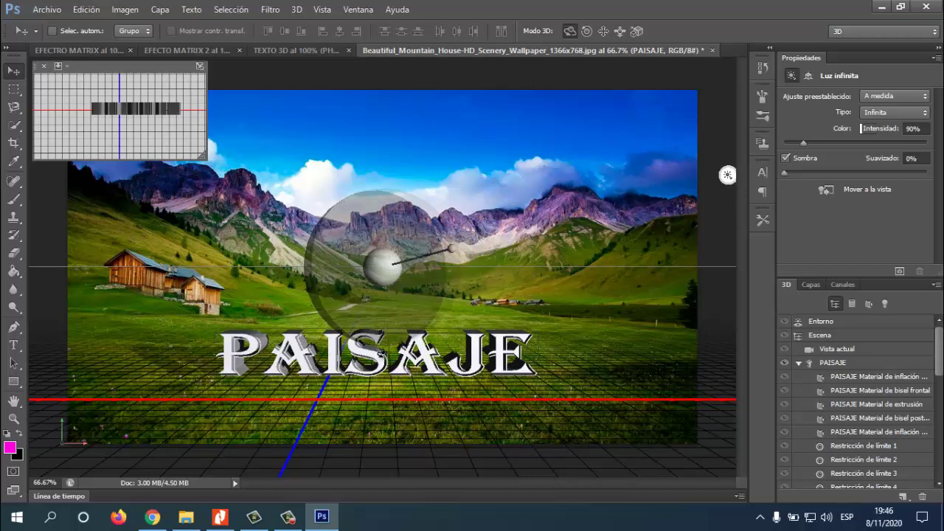
{"action": "left_click", "coordinate": [728, 180]}
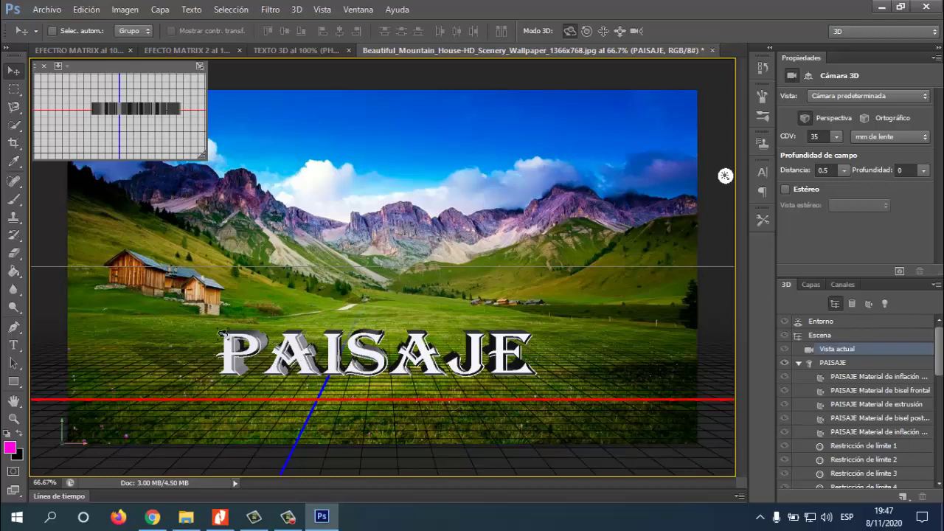
Orbit the 3D camera so PAISAJE is seen at an angle, with its extrusion receding toward the wooden houses.
{"action": "left_click_drag", "start_coordinate": [224, 333], "coordinate": [645, 395]}
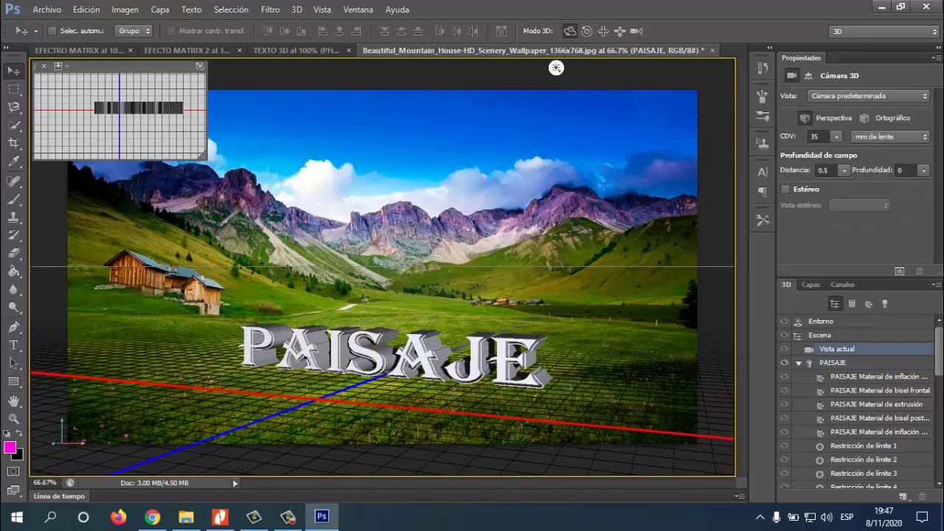
{"action": "left_click_drag", "start_coordinate": [556, 67], "coordinate": [725, 207]}
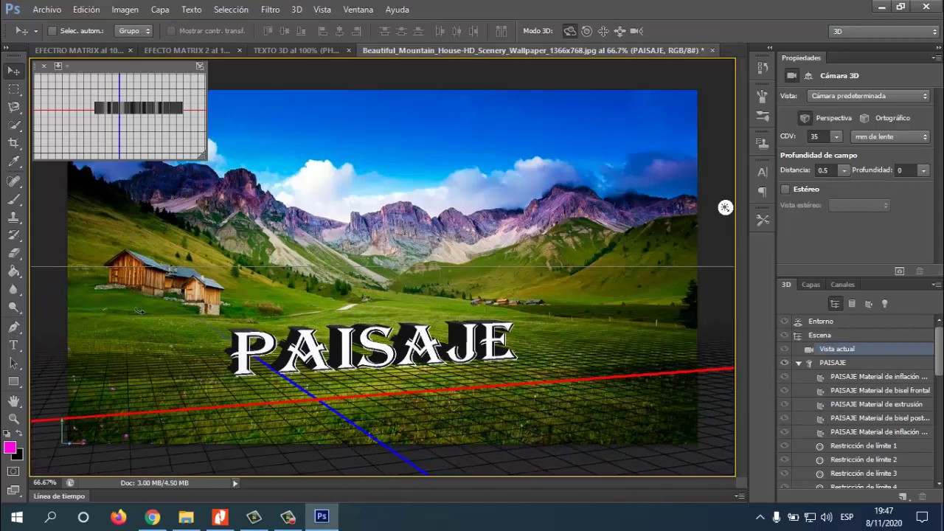
{"action": "left_click_drag", "start_coordinate": [138, 310], "coordinate": [139, 311]}
Set the 3D text color of the PAISAJE mesh to bright blue (#0aa4fd).
{"action": "left_click", "coordinate": [386, 350]}
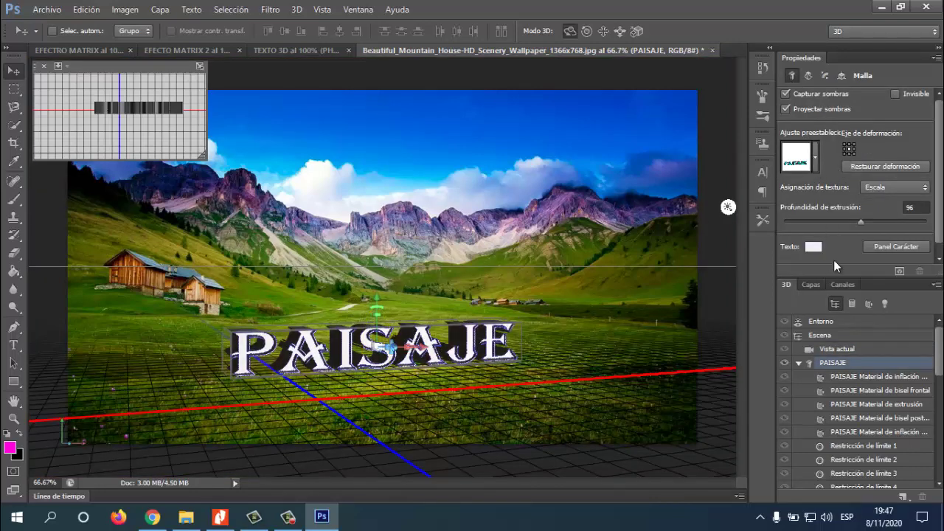
{"action": "left_click", "coordinate": [812, 251]}
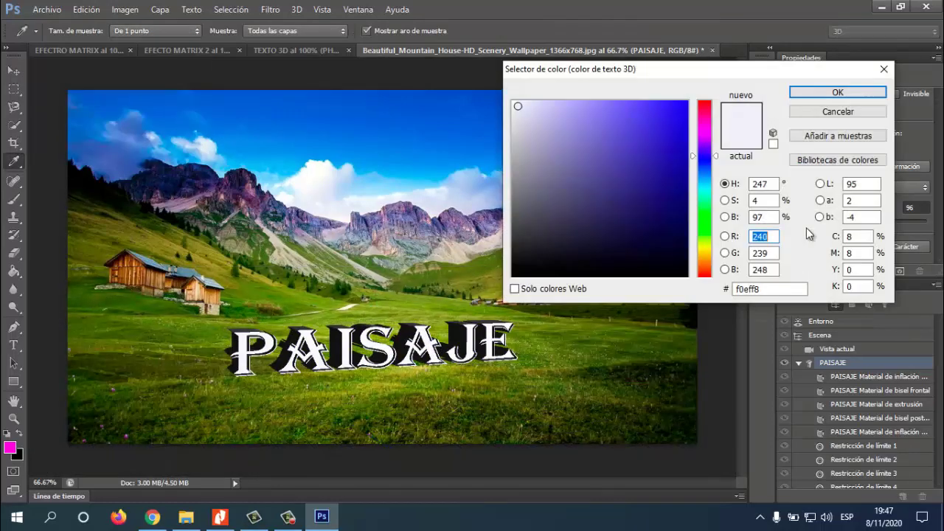
{"action": "left_click", "coordinate": [705, 131]}
{"action": "left_click", "coordinate": [684, 103]}
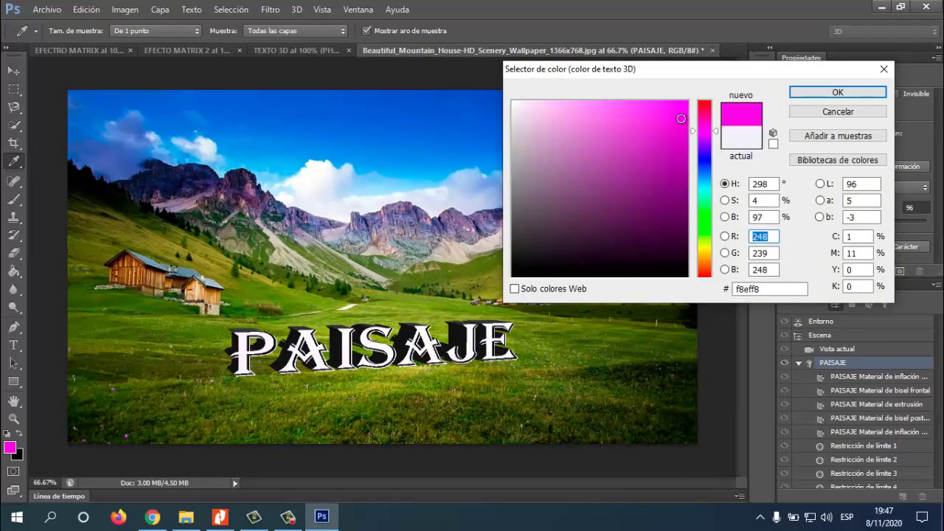
{"action": "left_click_drag", "start_coordinate": [710, 176], "coordinate": [705, 280]}
{"action": "left_click", "coordinate": [681, 102]}
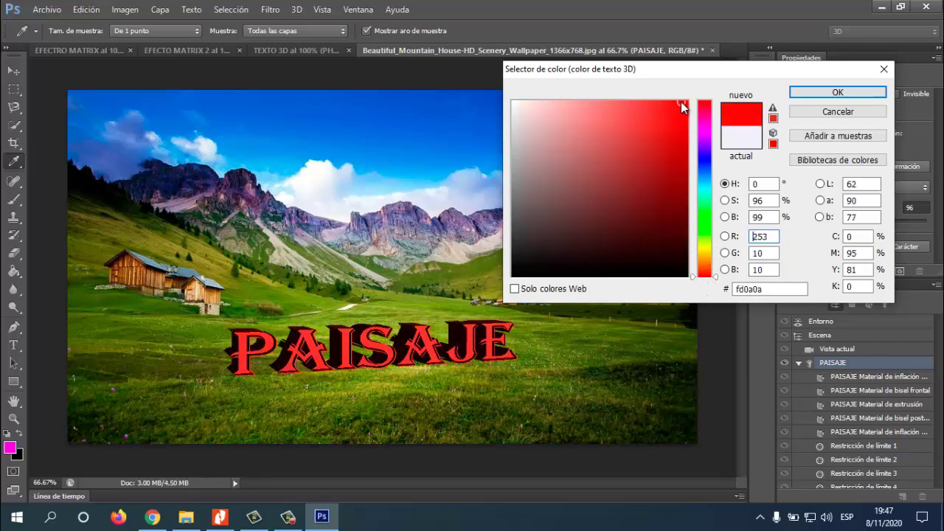
{"action": "left_click", "coordinate": [702, 190]}
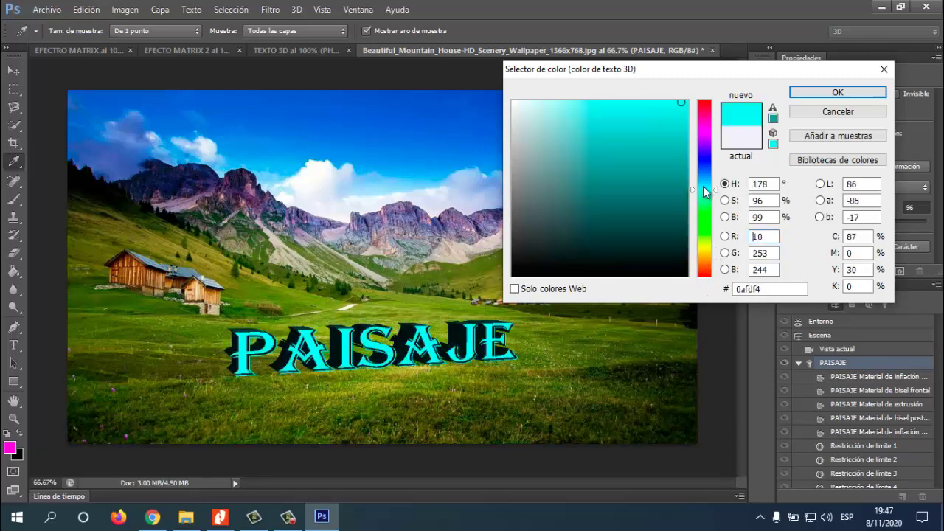
{"action": "mouse_move", "coordinate": [702, 192]}
{"action": "left_mouse_down"}
{"action": "mouse_move", "coordinate": [710, 110]}
{"action": "mouse_move", "coordinate": [709, 178]}
{"action": "left_mouse_up"}
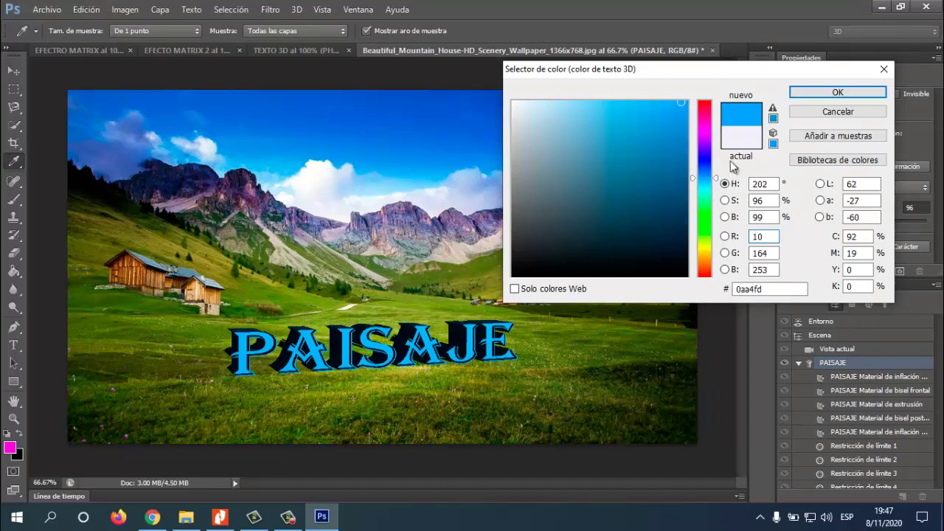
{"action": "left_click", "coordinate": [812, 94]}
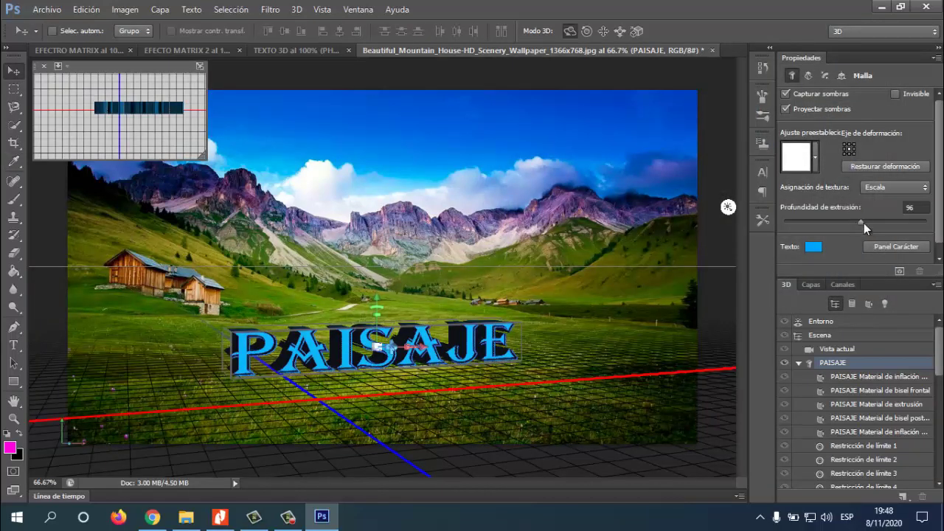
Set the PAISAJE mesh's extrusion depth to 186 and its twist (Torcer) to 5°.
{"action": "left_click_drag", "start_coordinate": [860, 223], "coordinate": [866, 222]}
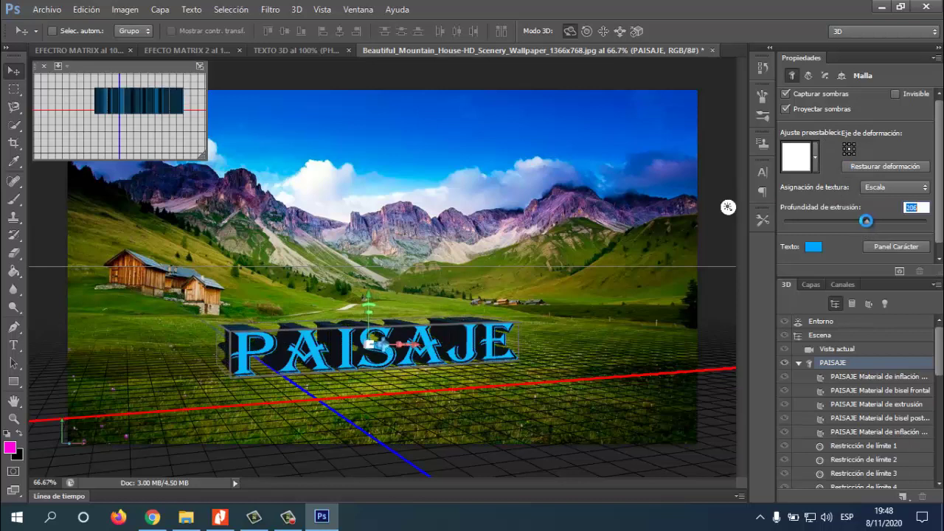
{"action": "left_click", "coordinate": [809, 76]}
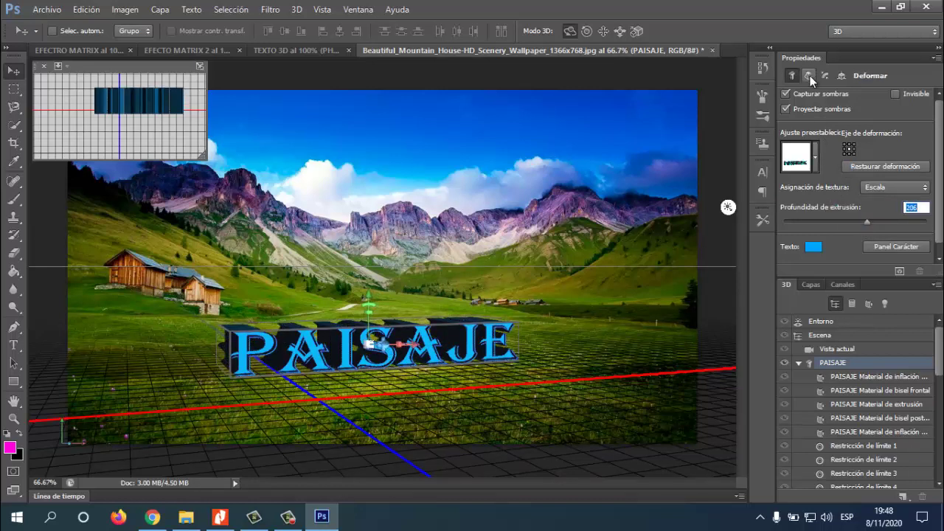
{"action": "left_click_drag", "start_coordinate": [825, 169], "coordinate": [819, 202]}
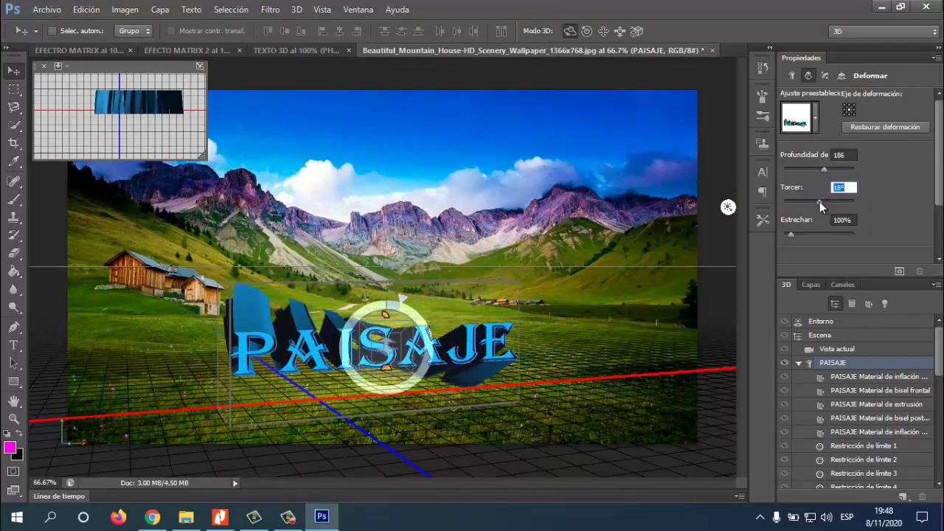
{"action": "type", "text": "0"}
{"action": "key", "text": "Return"}
{"action": "type", "text": "5"}
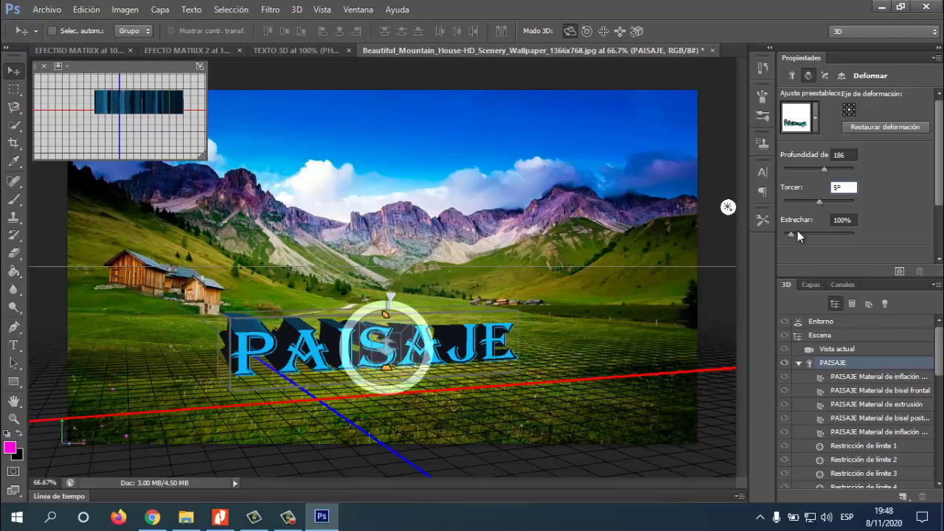
{"action": "key", "text": "Tab"}
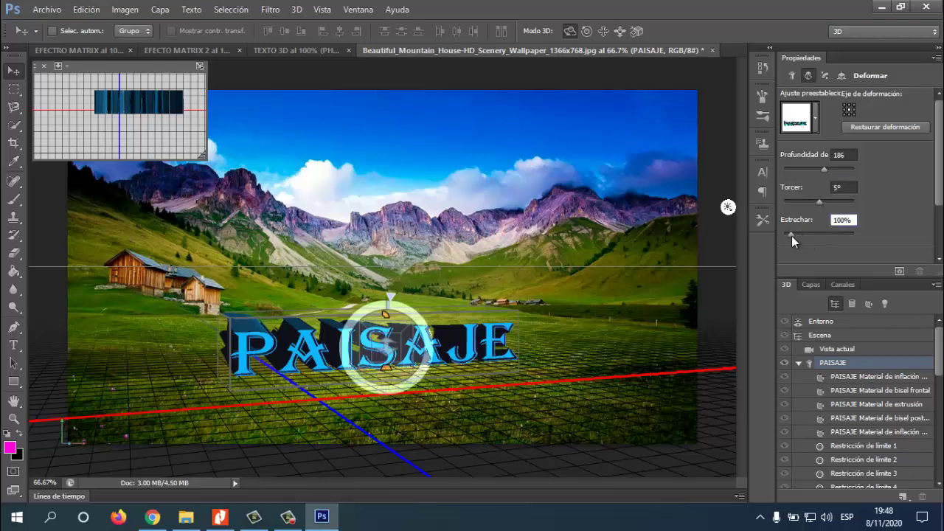
Set the taper (Estrechar) of the PAISAJE extrusion to 129%.
{"action": "left_click_drag", "start_coordinate": [791, 236], "coordinate": [793, 235]}
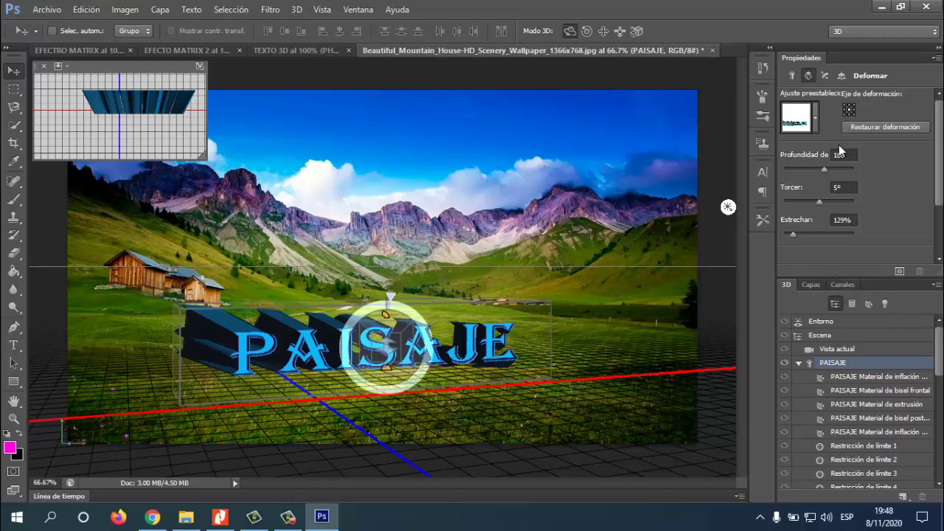
{"action": "left_click", "coordinate": [825, 75]}
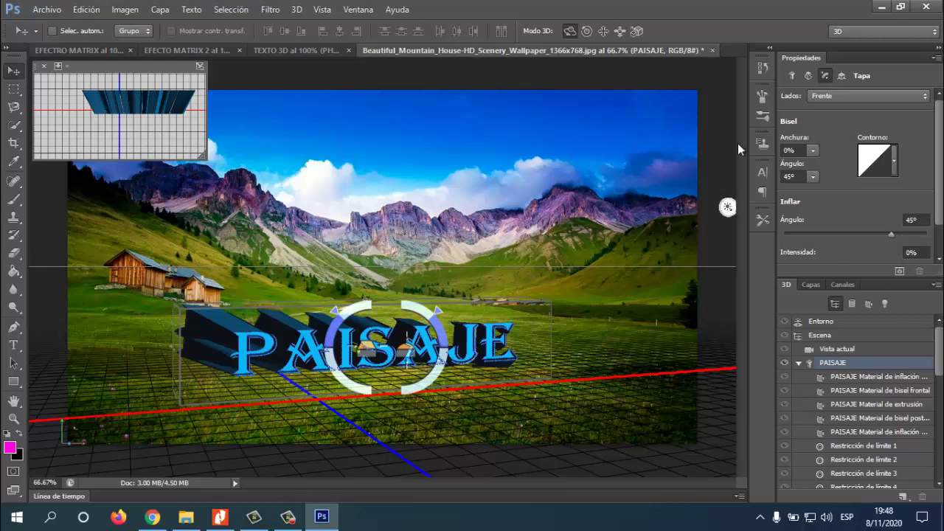
{"action": "left_click", "coordinate": [809, 76]}
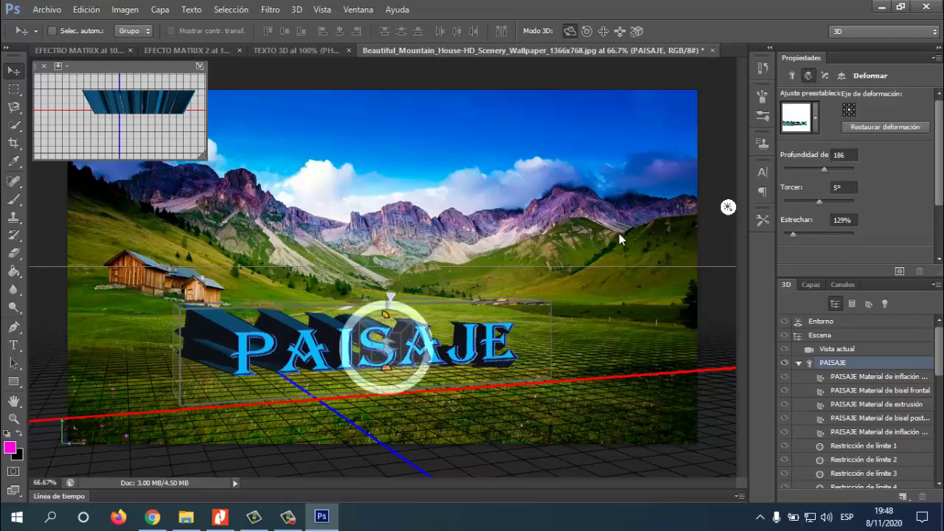
Move the PAISAJE mesh slightly lower and nearer on the meadow, keeping it beside the wooden houses, and deselect it.
{"action": "left_click", "coordinate": [317, 357]}
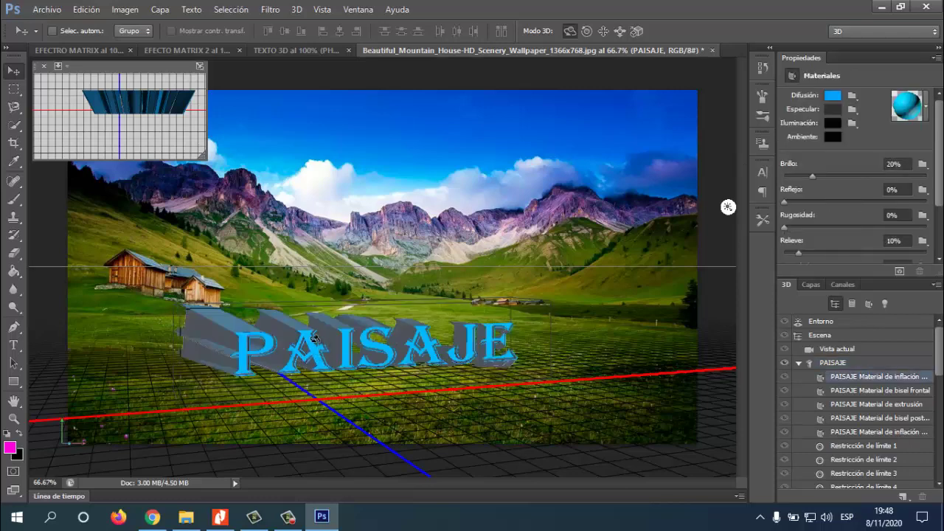
{"action": "left_click", "coordinate": [316, 340]}
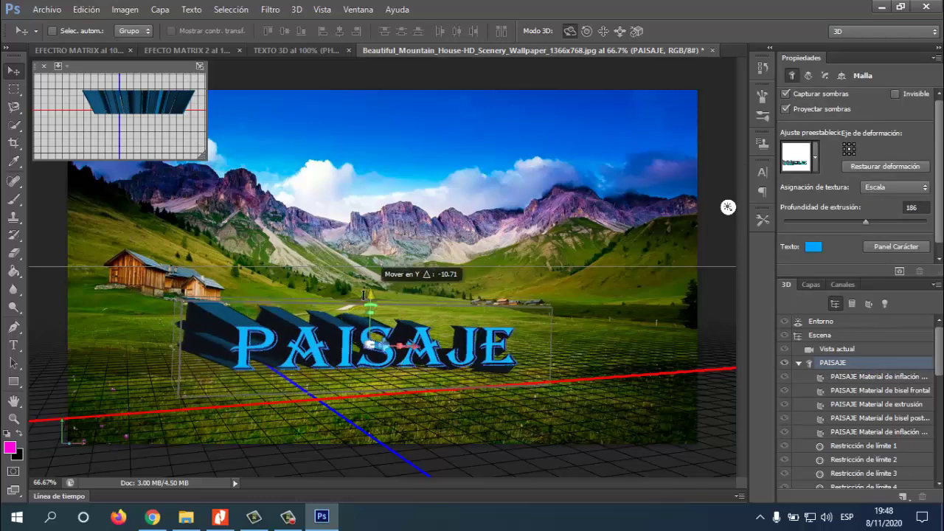
{"action": "mouse_move", "coordinate": [369, 289]}
{"action": "left_mouse_down"}
{"action": "mouse_move", "coordinate": [349, 298]}
{"action": "mouse_move", "coordinate": [368, 267]}
{"action": "mouse_move", "coordinate": [369, 317]}
{"action": "mouse_move", "coordinate": [329, 326]}
{"action": "mouse_move", "coordinate": [332, 353]}
{"action": "mouse_move", "coordinate": [361, 247]}
{"action": "mouse_move", "coordinate": [360, 289]}
{"action": "left_mouse_up"}
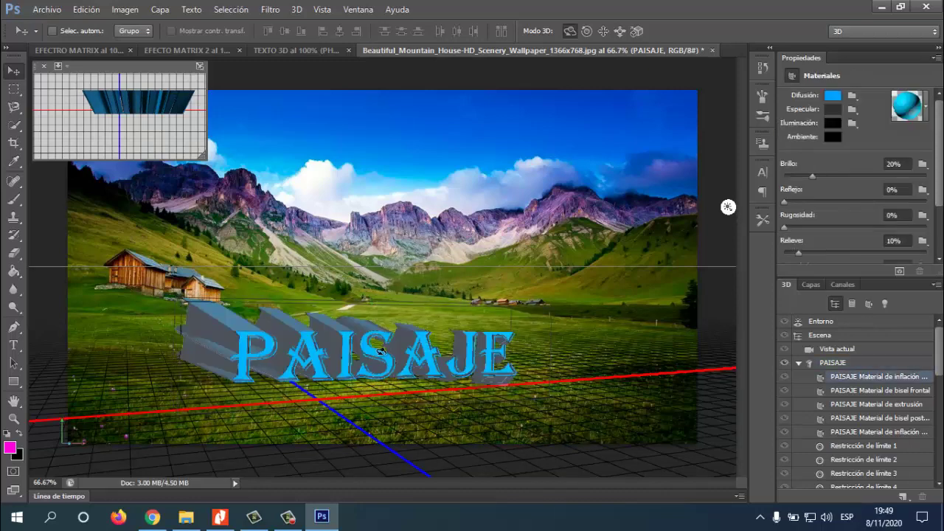
{"action": "mouse_move", "coordinate": [214, 339]}
{"action": "left_mouse_down"}
{"action": "mouse_move", "coordinate": [240, 337]}
{"action": "mouse_move", "coordinate": [230, 338]}
{"action": "left_mouse_up"}
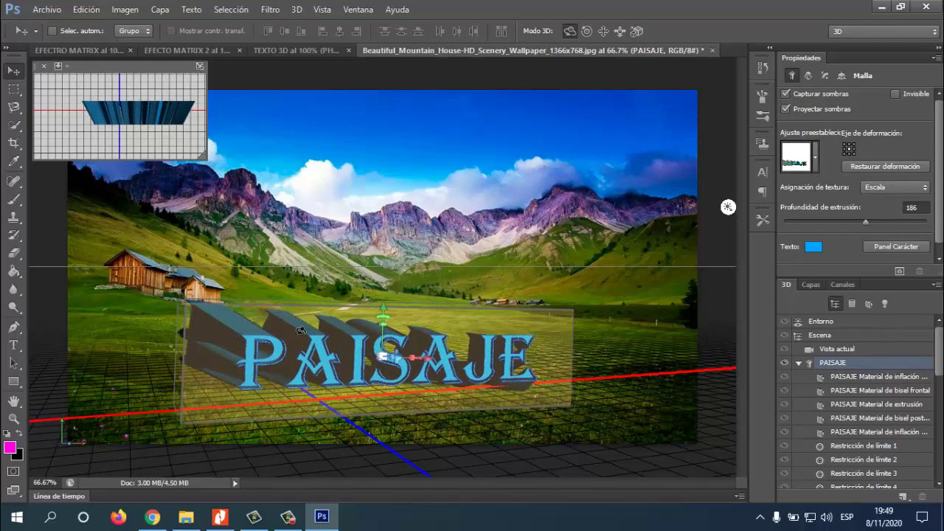
{"action": "left_click", "coordinate": [425, 230]}
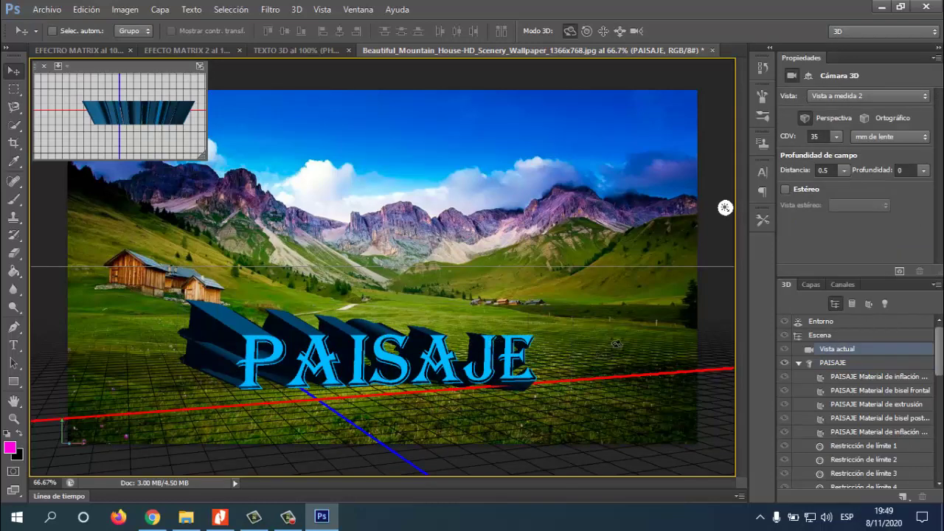
Rasterize the PAISAJE 3D layer.
{"action": "left_click", "coordinate": [811, 284]}
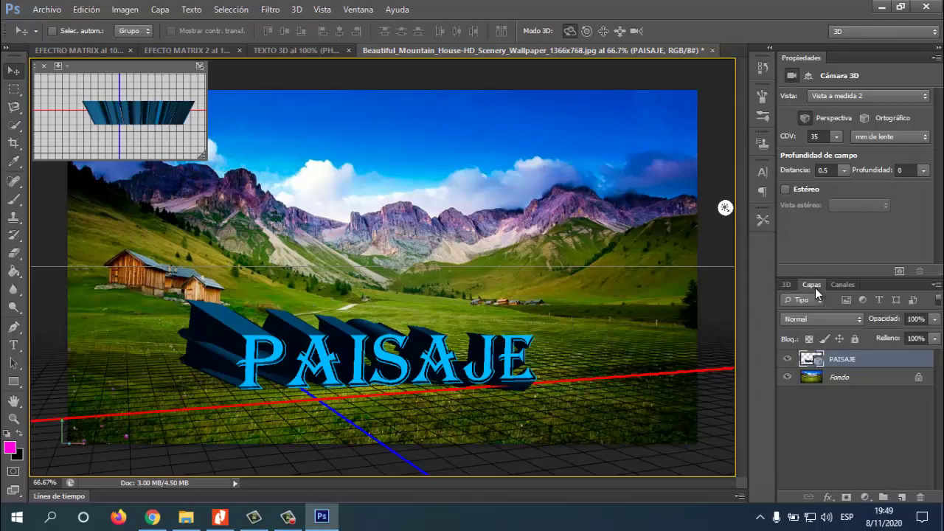
{"action": "right_click", "coordinate": [841, 361]}
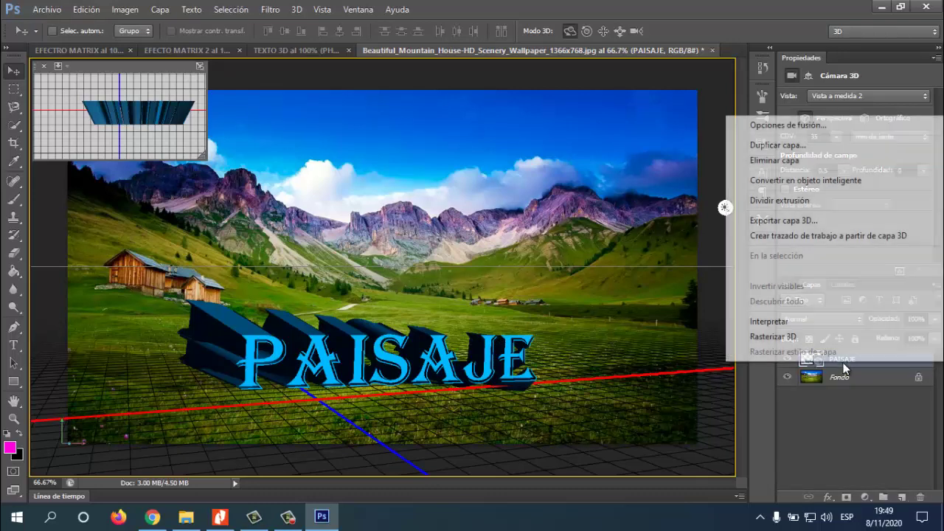
{"action": "left_click", "coordinate": [789, 336]}
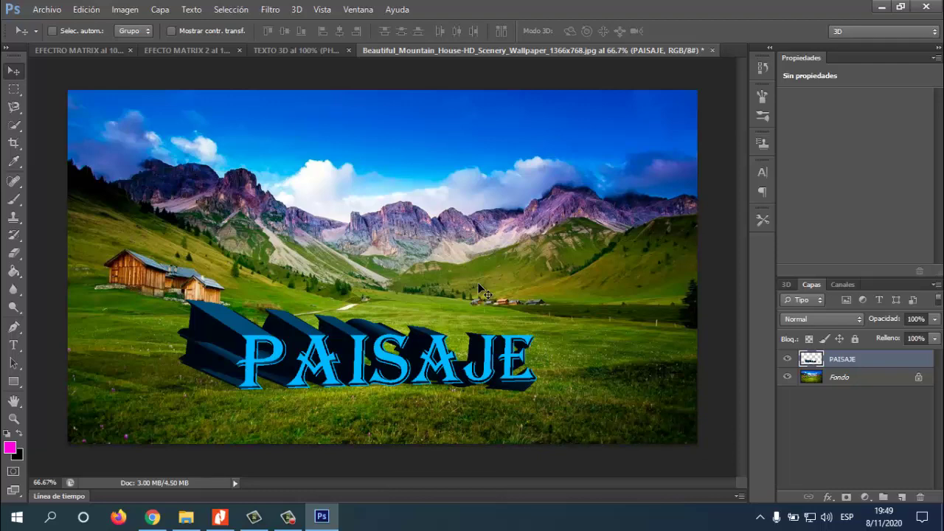
Save the document as PAISAJE 3D in Photoshop PSD format in the VANGUARD SCHOOLS 2020 subfolder 06 - 2DO SEC on drive D.
{"action": "left_click", "coordinate": [41, 10]}
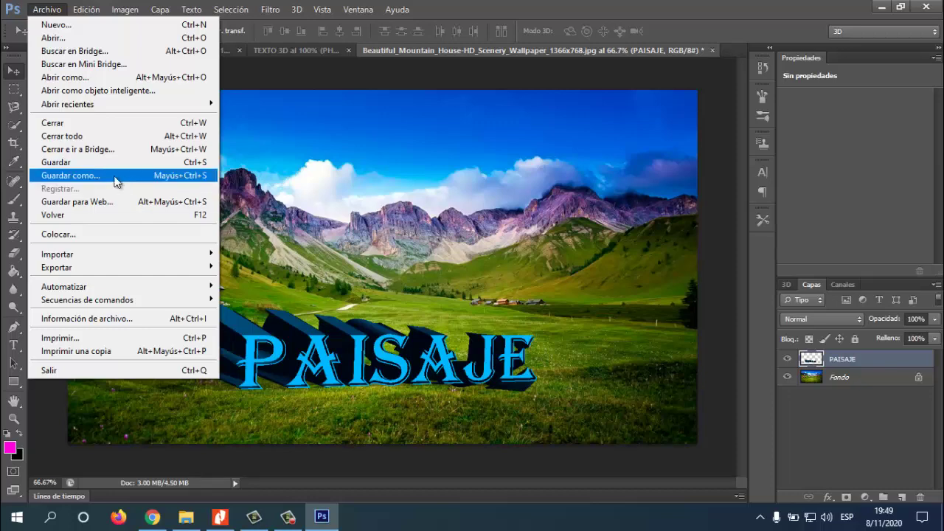
{"action": "left_click", "coordinate": [92, 175]}
{"action": "left_click", "coordinate": [283, 227]}
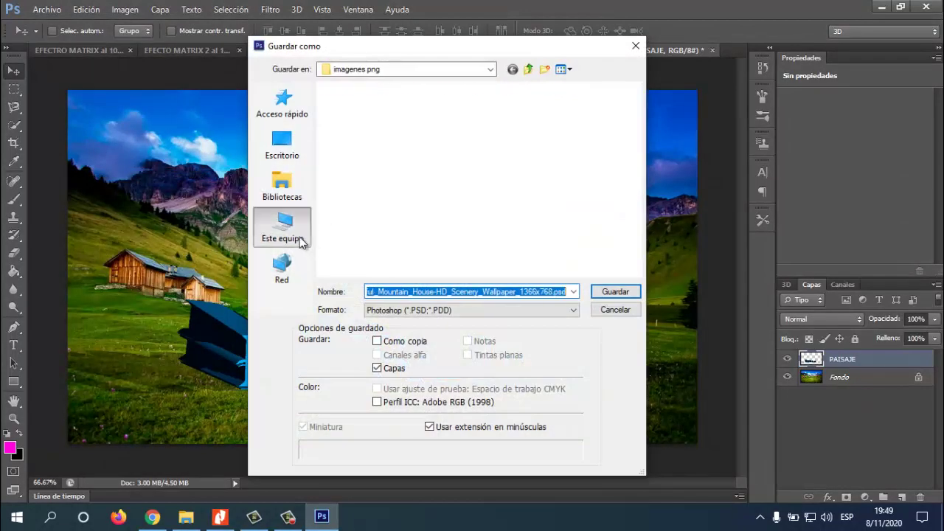
{"action": "scroll", "coordinate": [479, 214], "scroll_direction": "down", "scroll_amount": 2}
{"action": "double_click", "coordinate": [513, 233]}
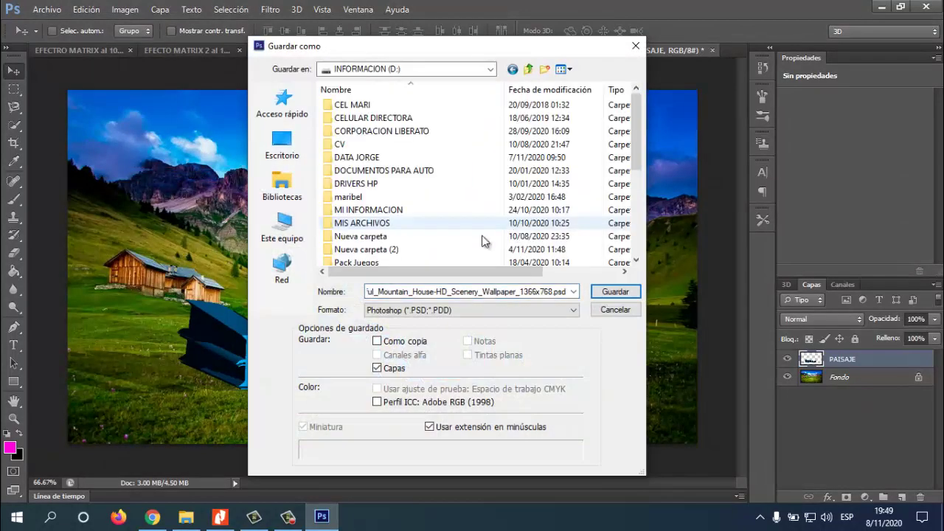
{"action": "scroll", "coordinate": [441, 236], "scroll_direction": "down", "scroll_amount": 3}
{"action": "double_click", "coordinate": [413, 262]}
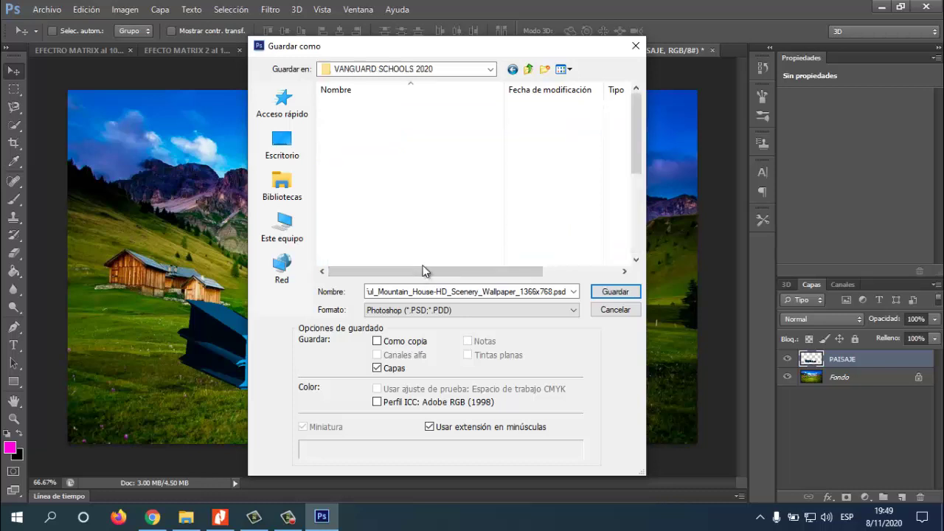
{"action": "double_click", "coordinate": [368, 174]}
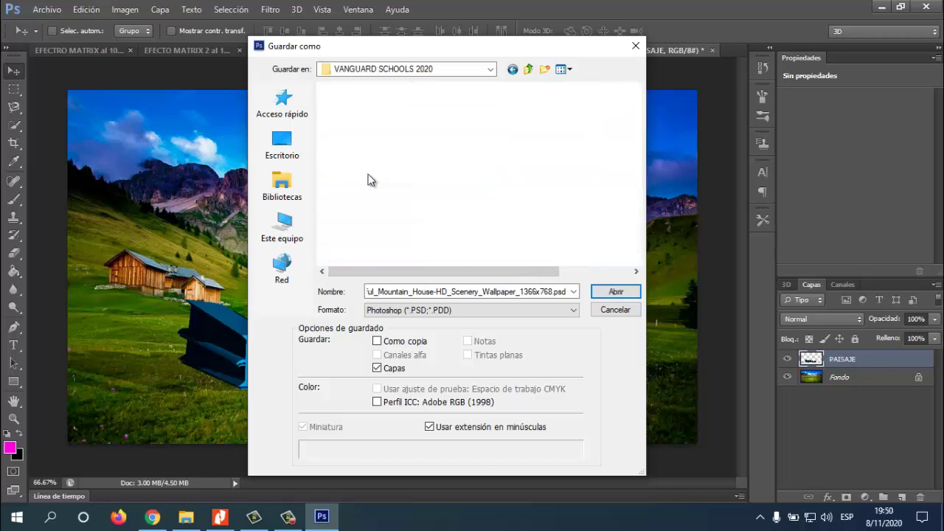
{"action": "double_click", "coordinate": [444, 294]}
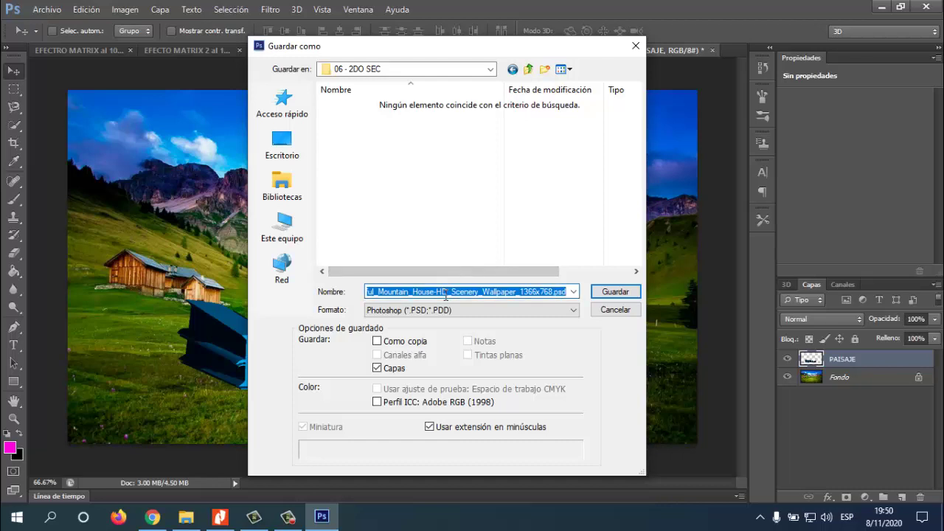
{"action": "type", "text": "PAISAJE 3"}
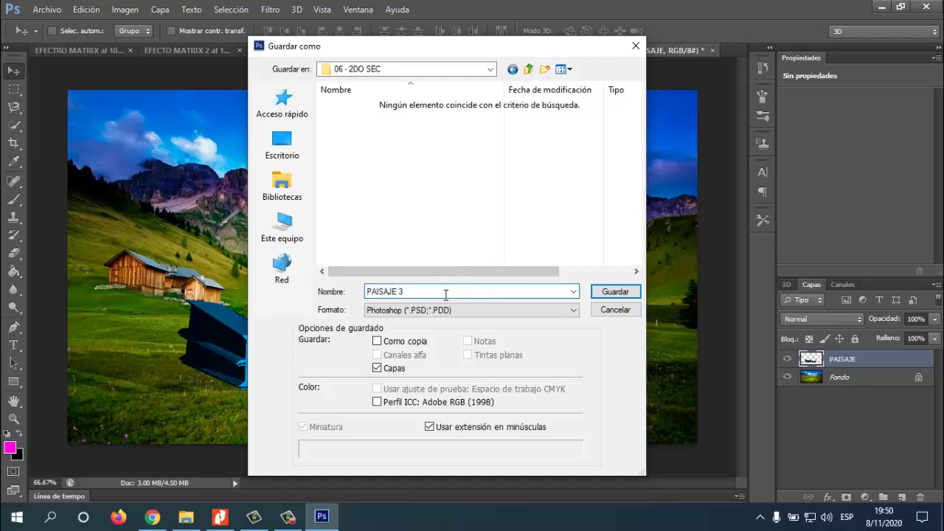
{"action": "type", "text": "D"}
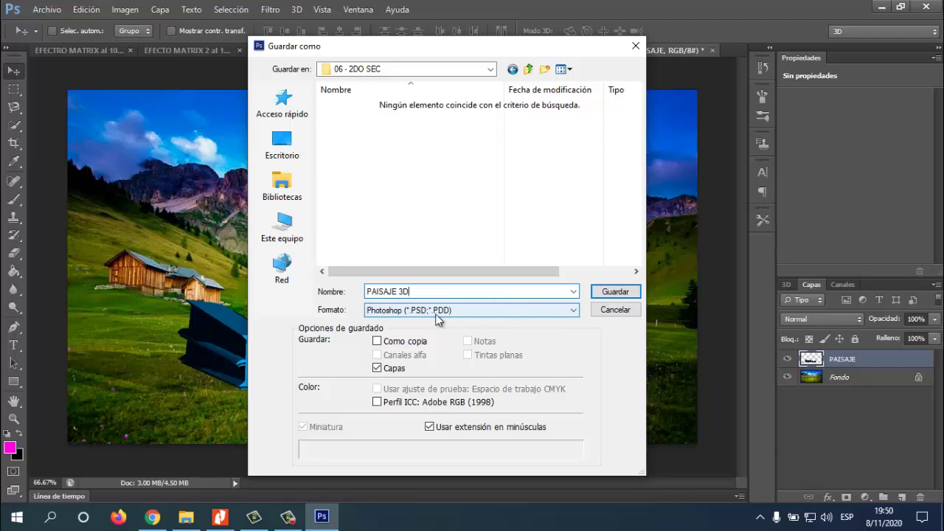
{"action": "left_click", "coordinate": [609, 291]}
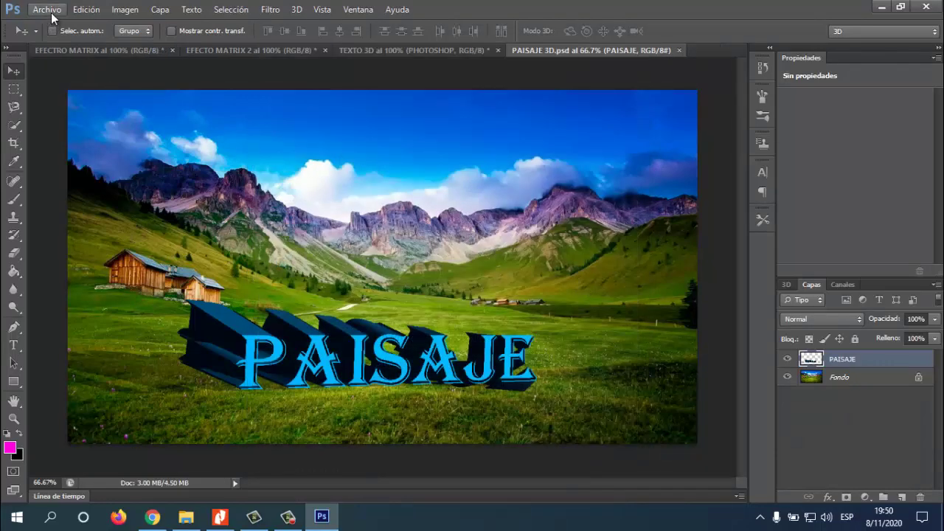
Save a JPEG copy named PAISAJE 3D in the 06 - 2DO SEC folder at maximum quality 12 with the standard baseline format.
{"action": "left_click", "coordinate": [50, 13]}
{"action": "left_click", "coordinate": [65, 174]}
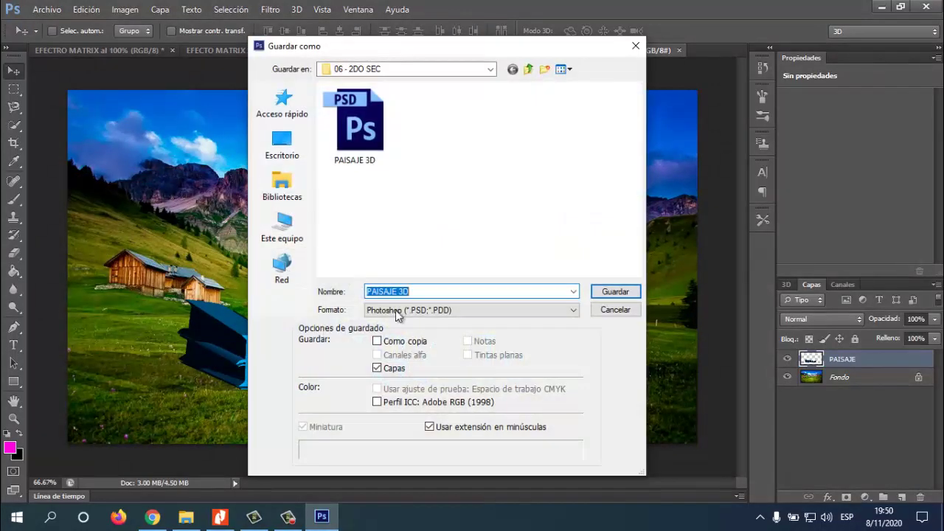
{"action": "left_click", "coordinate": [395, 311]}
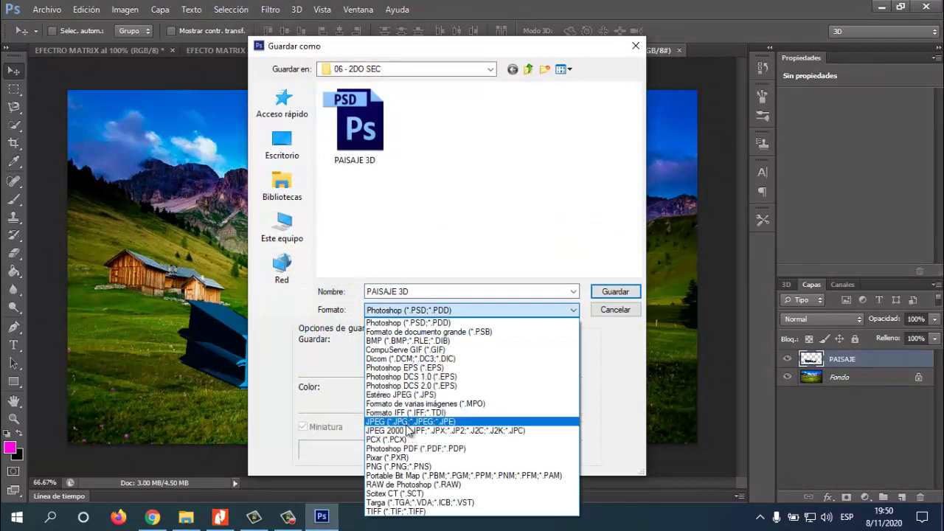
{"action": "left_click", "coordinate": [407, 424]}
{"action": "left_click", "coordinate": [610, 292]}
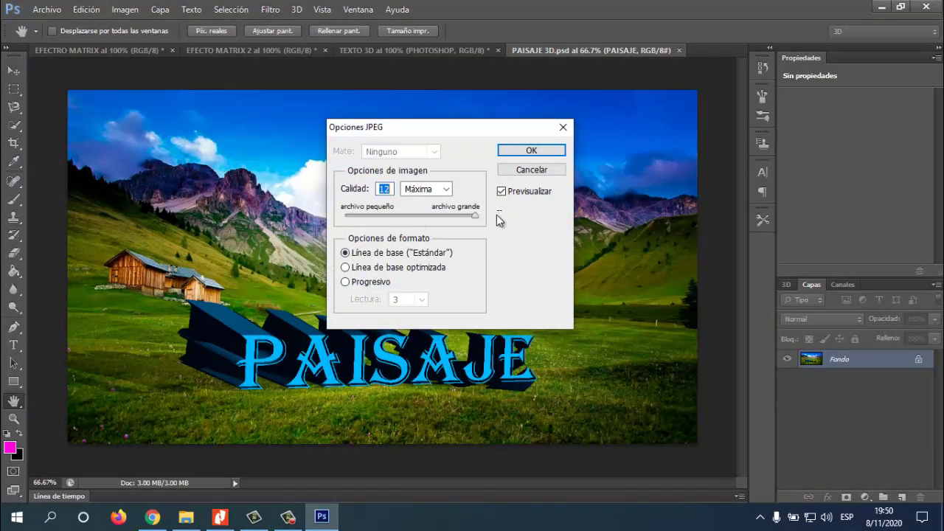
{"action": "left_click", "coordinate": [519, 148]}
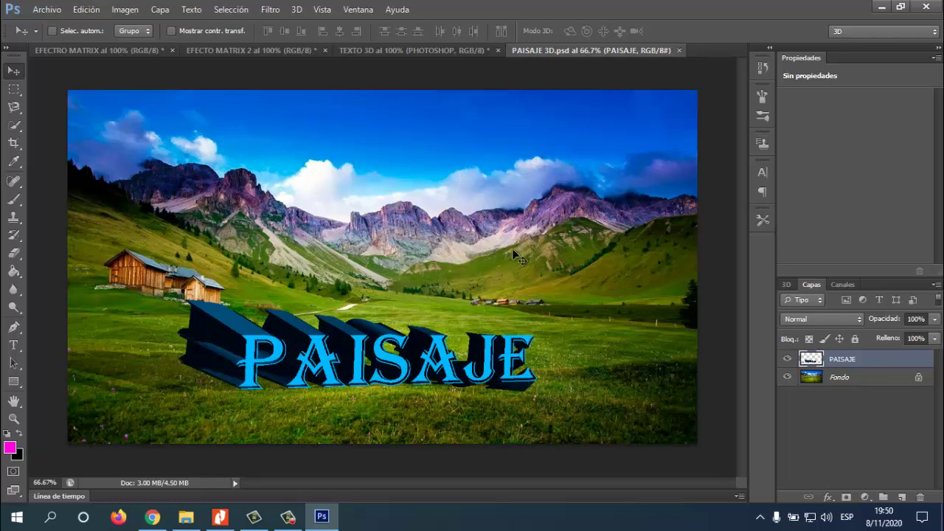
Add the text PHOTSOHOP in white 30 pt Algerian and place it in the middle of the sky above the mountains.
{"action": "left_click", "coordinate": [13, 345]}
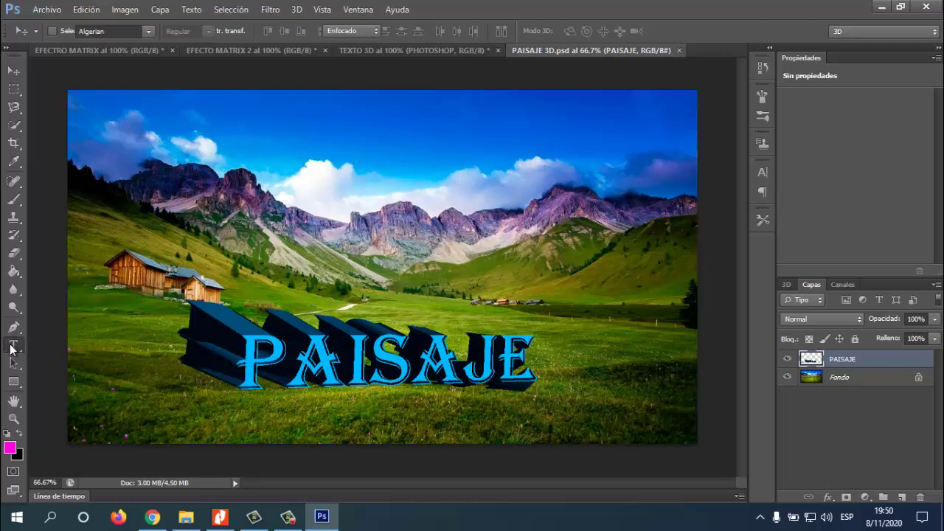
{"action": "left_click", "coordinate": [296, 9]}
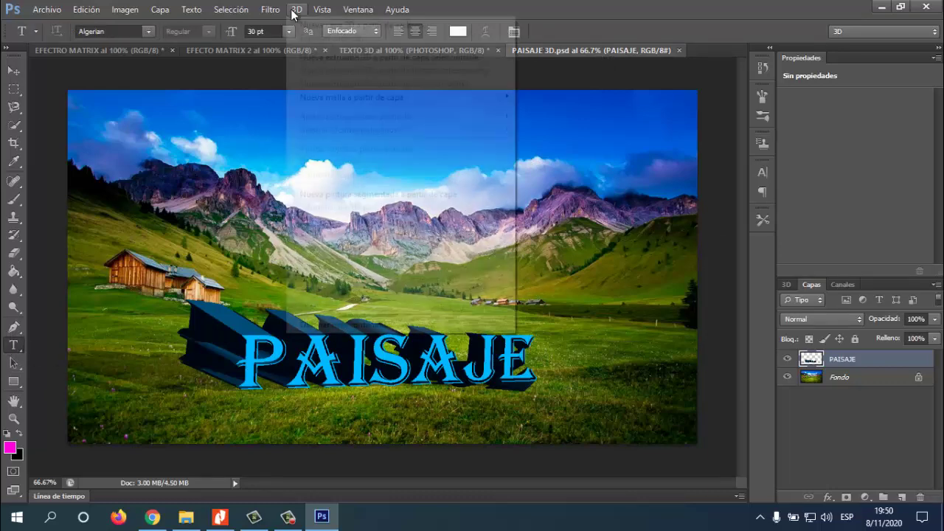
{"action": "mouse_move", "coordinate": [357, 9]}
{"action": "left_click", "coordinate": [597, 5]}
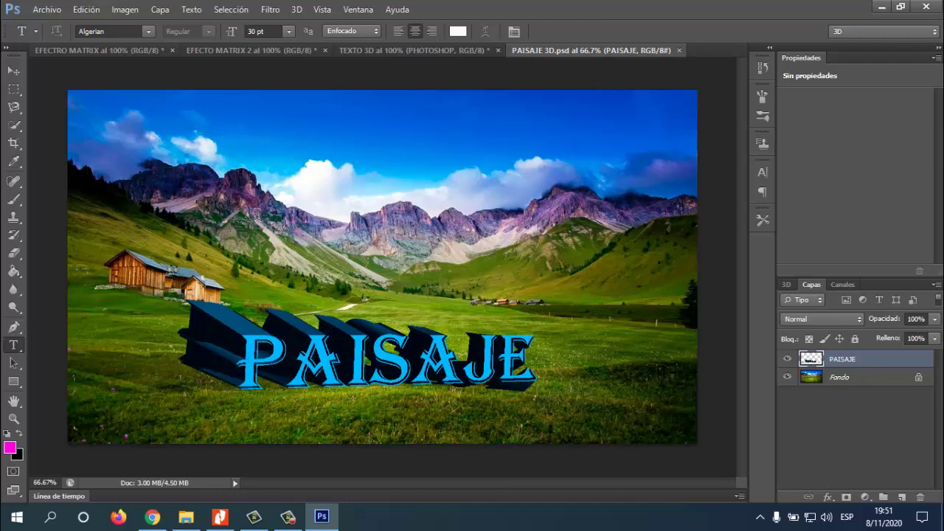
{"action": "left_click", "coordinate": [274, 219]}
{"action": "type", "text": "PHOTSHP"}
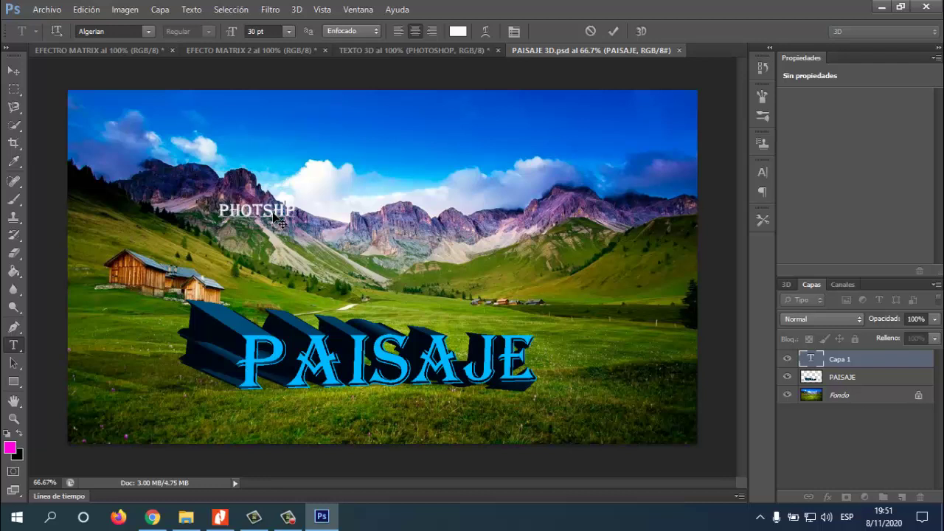
{"action": "key", "text": "Left"}
{"action": "type", "text": "O"}
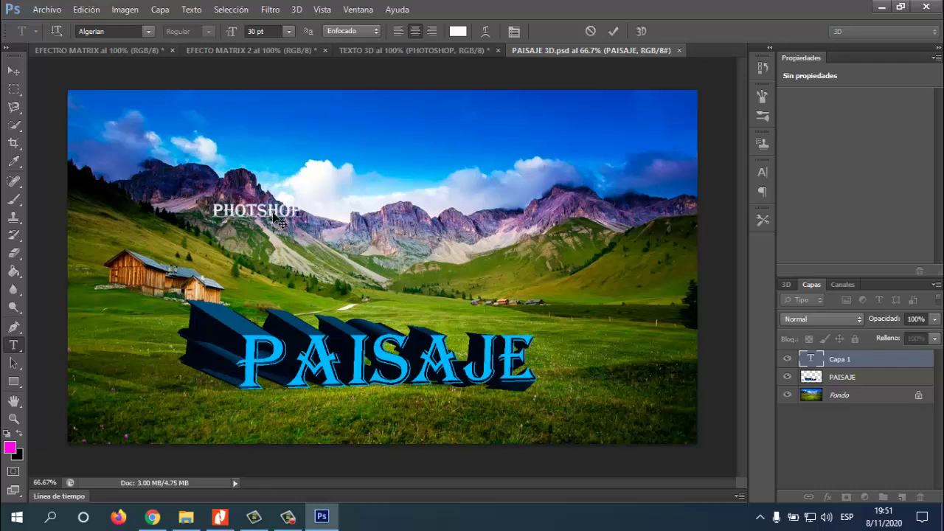
{"action": "left_click", "coordinate": [22, 71]}
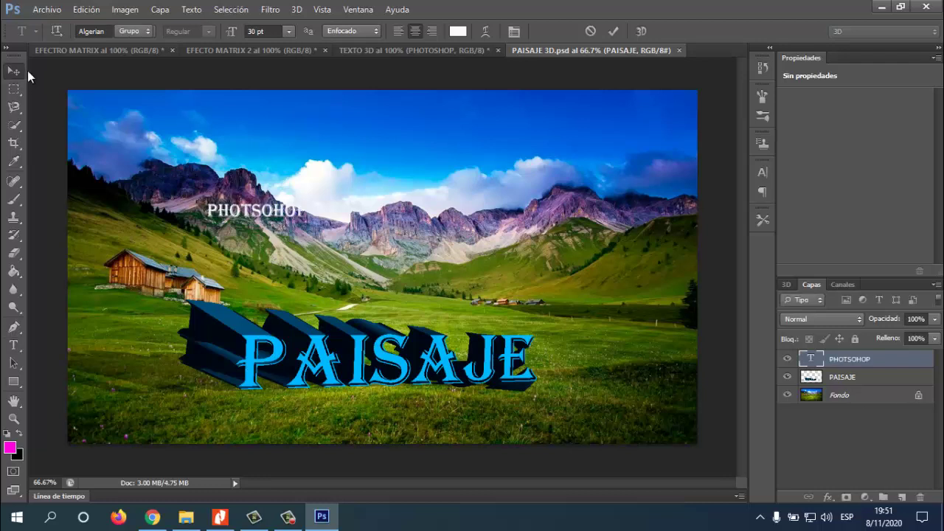
{"action": "left_click_drag", "start_coordinate": [284, 210], "coordinate": [408, 128]}
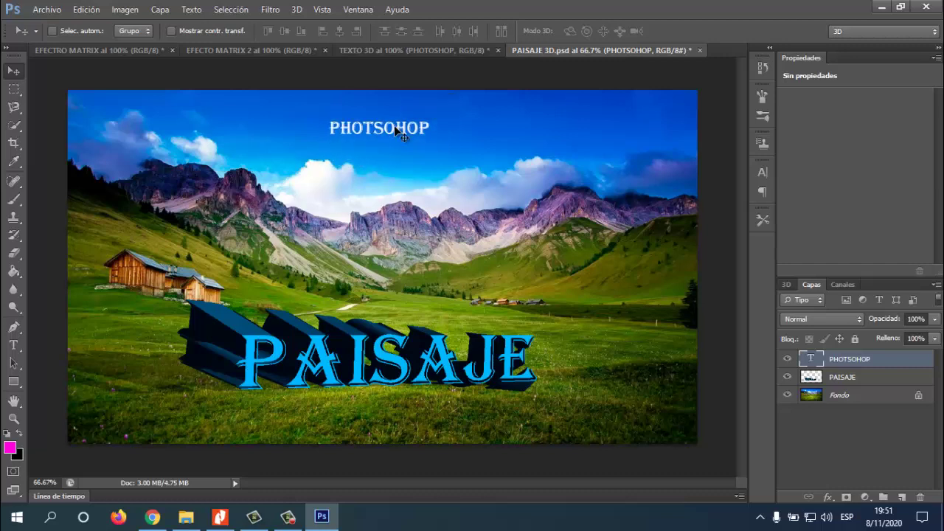
Warp the PHOTSOHOP text with the horizontal Arco style at a +50% bend.
{"action": "double_click", "coordinate": [811, 359]}
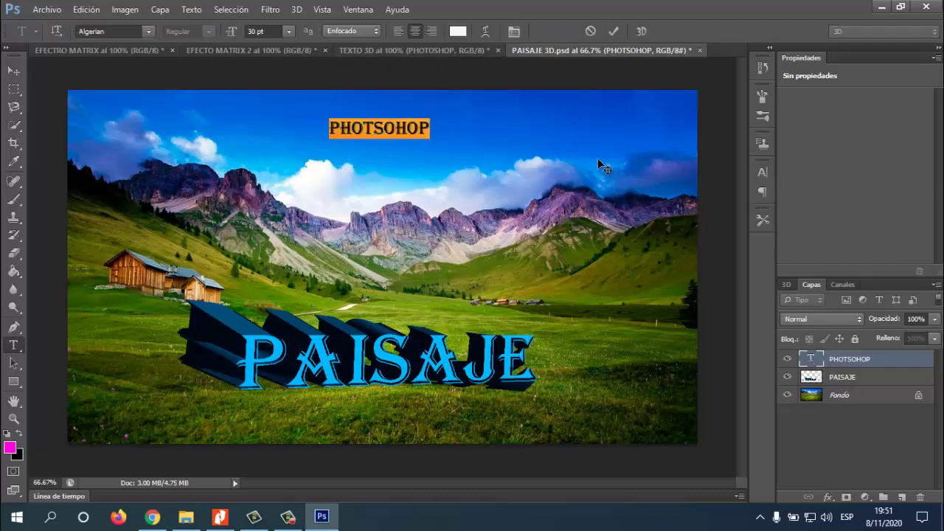
{"action": "left_click", "coordinate": [486, 31]}
{"action": "left_click_drag", "start_coordinate": [497, 102], "coordinate": [568, 140]}
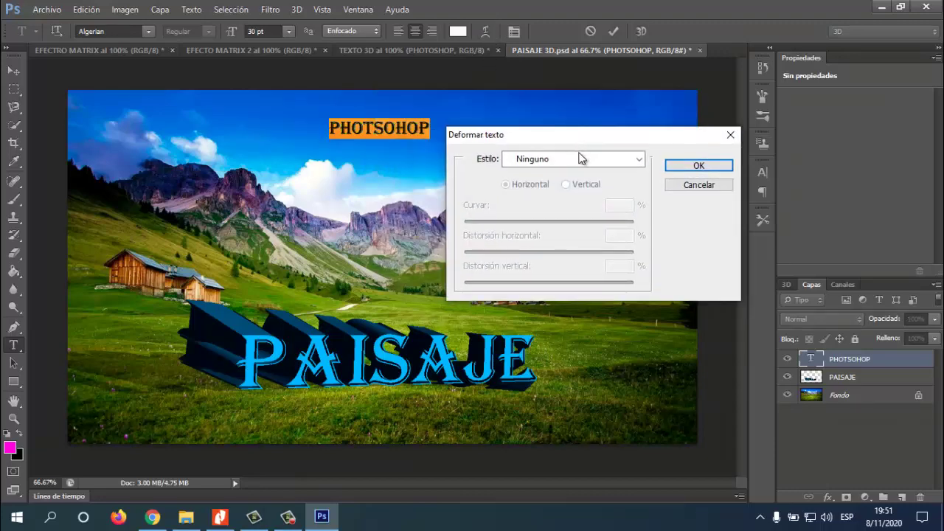
{"action": "left_click", "coordinate": [564, 158]}
{"action": "left_click", "coordinate": [575, 202]}
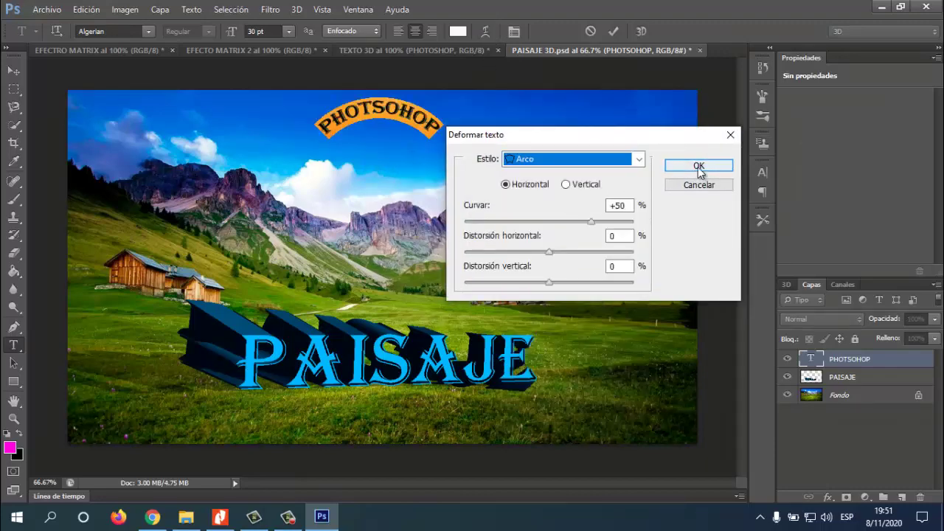
{"action": "left_click", "coordinate": [672, 166]}
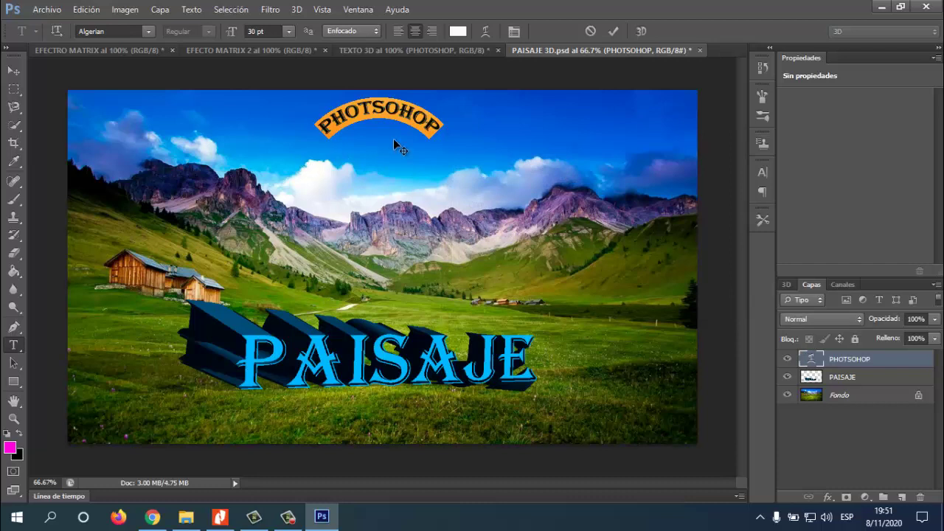
Enlarge the arched PHOTSOHOP text to about 75 pt so it spans the right part of the sky, and commit it.
{"action": "key", "text": "ctrl"}
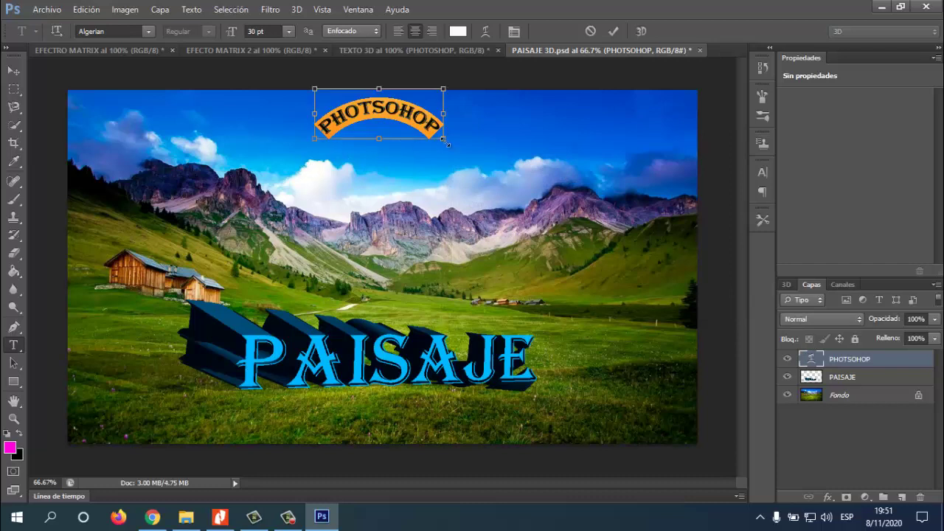
{"action": "left_click_drag", "start_coordinate": [443, 138], "coordinate": [707, 177]}
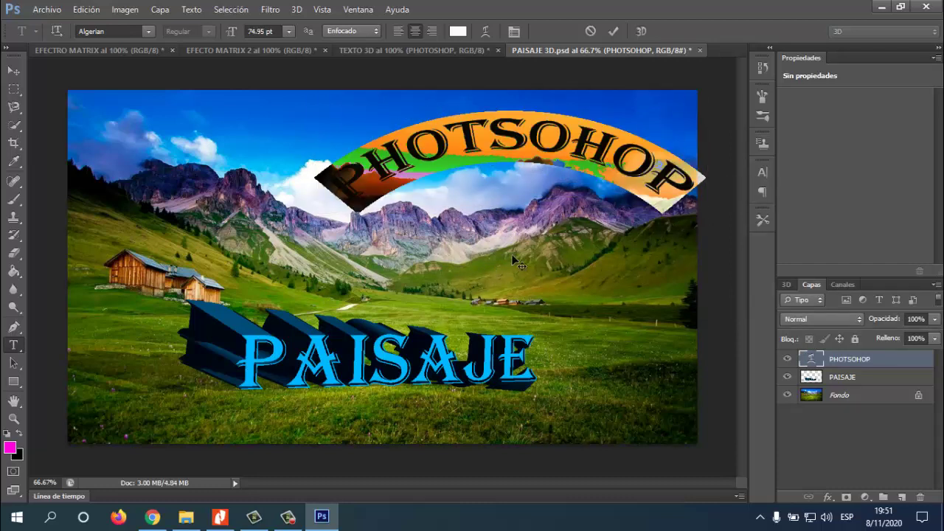
{"action": "left_click", "coordinate": [613, 31]}
{"action": "key", "text": "v"}
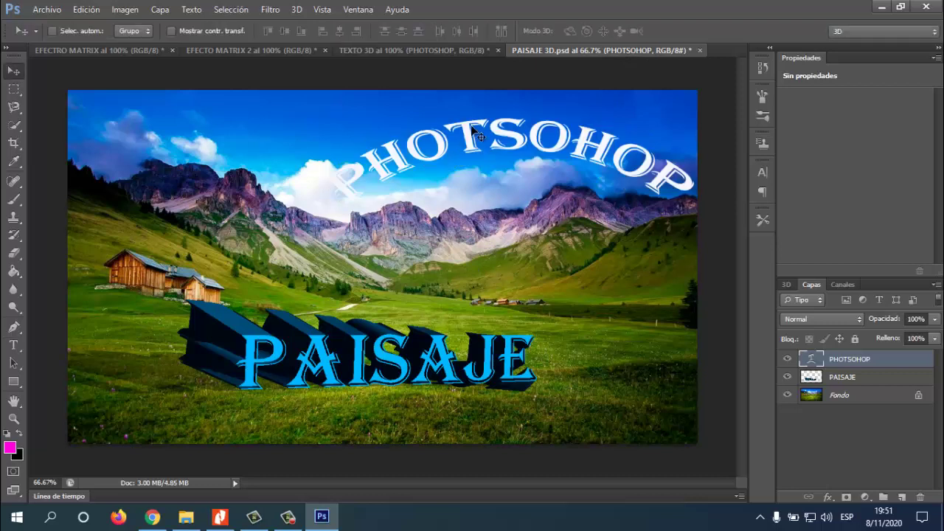